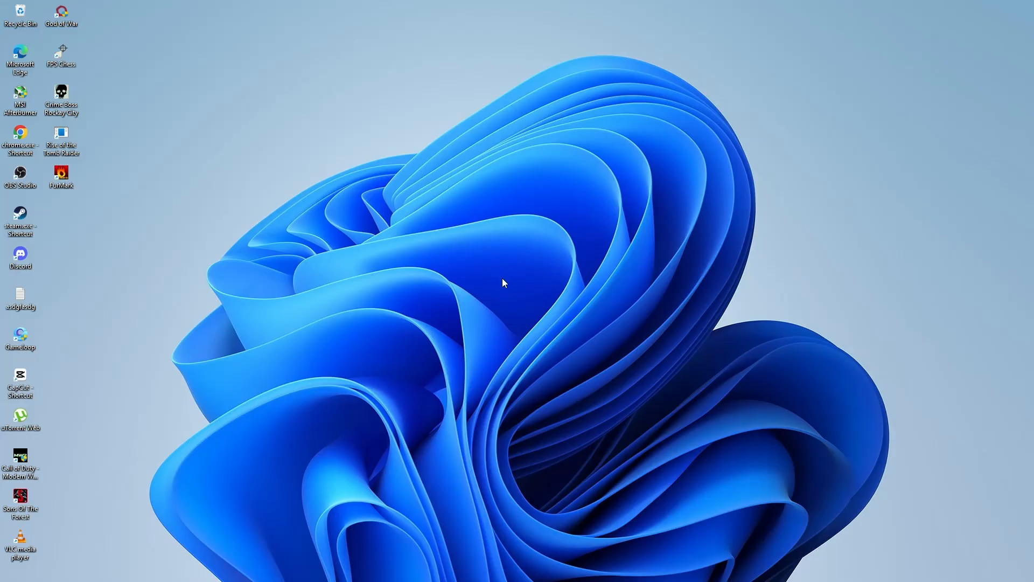
- Open the temporary files cleanup list for the local disk in the Windows system storage settings
{"action": "right_click", "coordinate": [339, 567]}
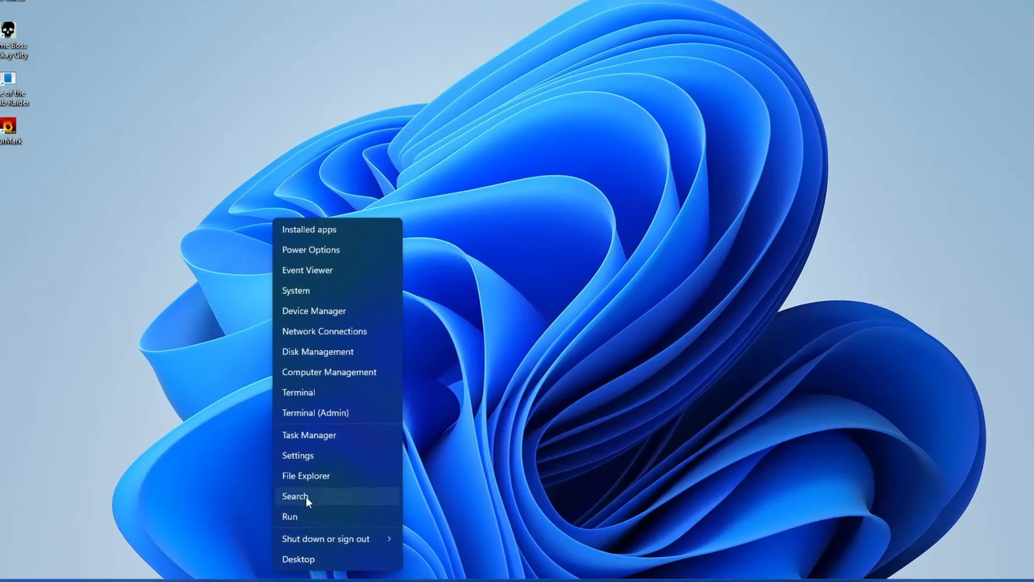
{"action": "left_click", "coordinate": [298, 457]}
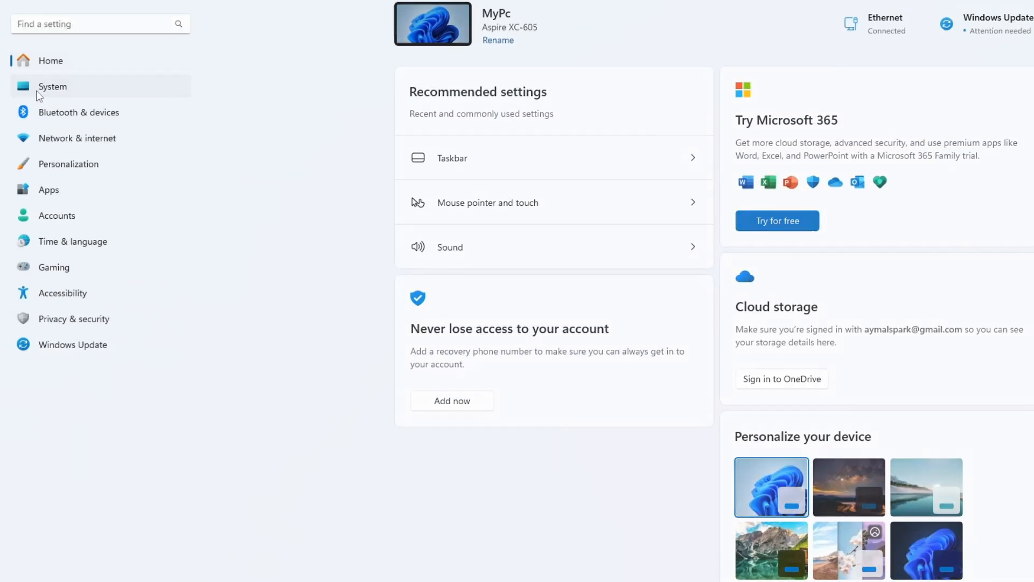
{"action": "left_click", "coordinate": [38, 95]}
{"action": "scroll", "coordinate": [533, 157], "scroll_direction": "down", "scroll_amount": 5}
{"action": "scroll", "coordinate": [533, 157], "scroll_direction": "up", "scroll_amount": 3}
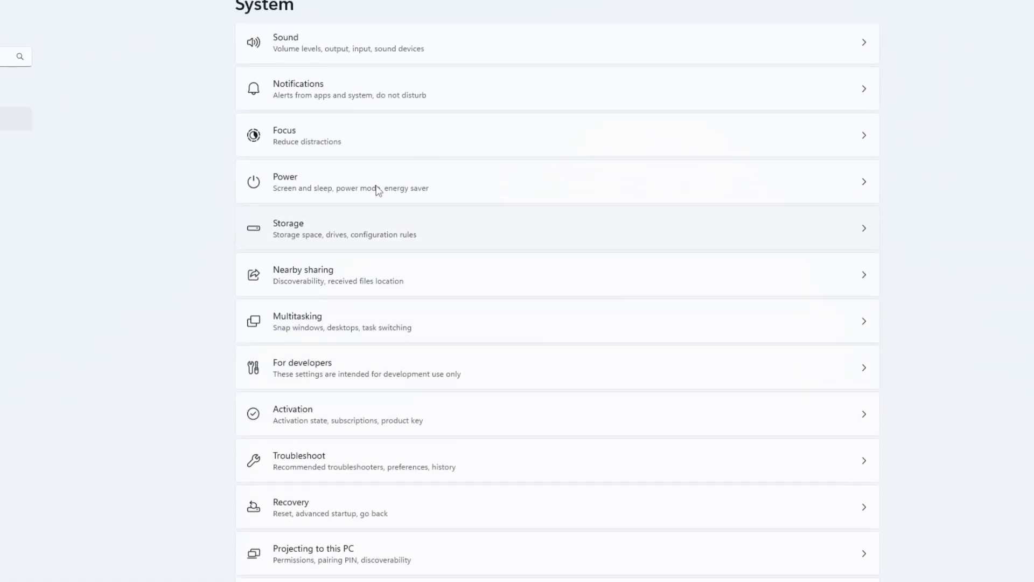
{"action": "left_click", "coordinate": [292, 236]}
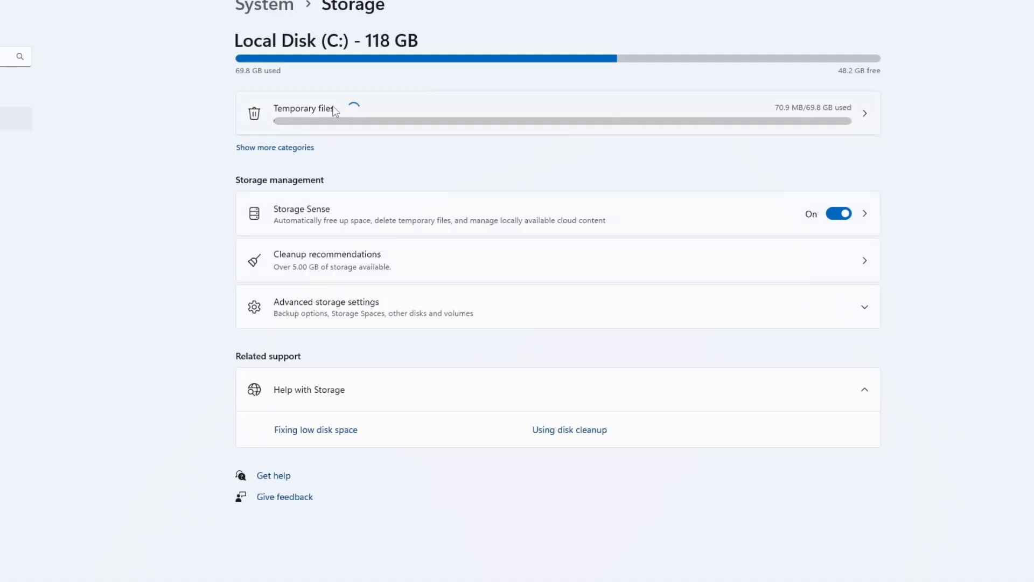
{"action": "left_click", "coordinate": [801, 107]}
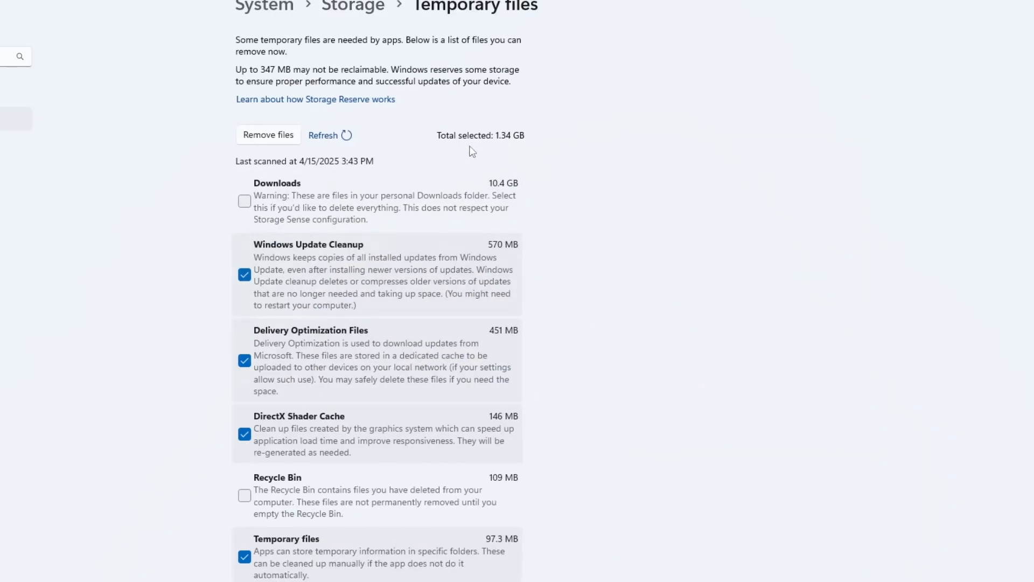
- Include the Recycle Bin in the temporary files selected for removal, leaving Downloads unselected
{"action": "scroll", "coordinate": [473, 151], "scroll_direction": "down", "scroll_amount": 5}
{"action": "scroll", "coordinate": [396, 183], "scroll_direction": "up", "scroll_amount": 3}
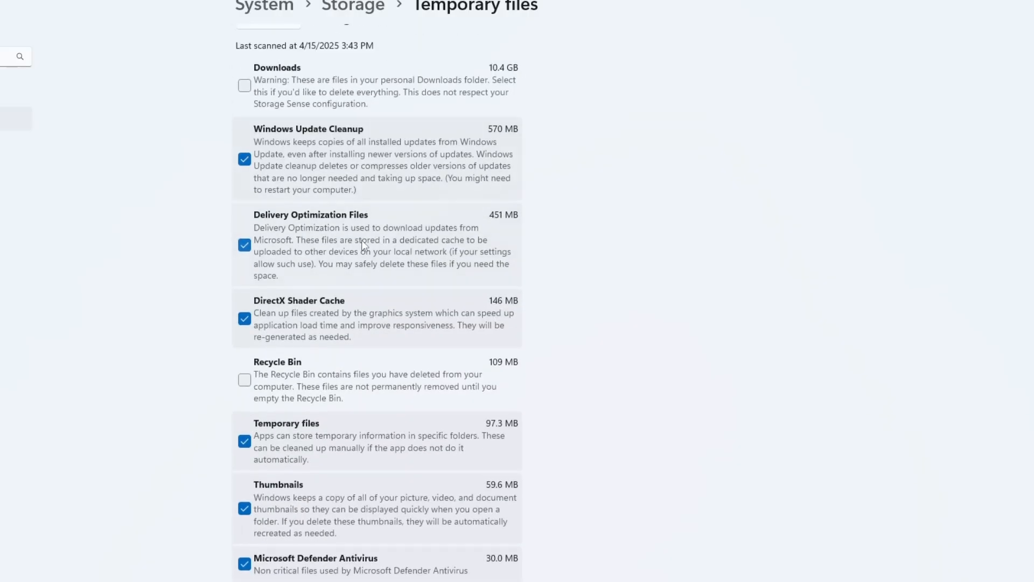
{"action": "scroll", "coordinate": [307, 383], "scroll_direction": "up", "scroll_amount": 3}
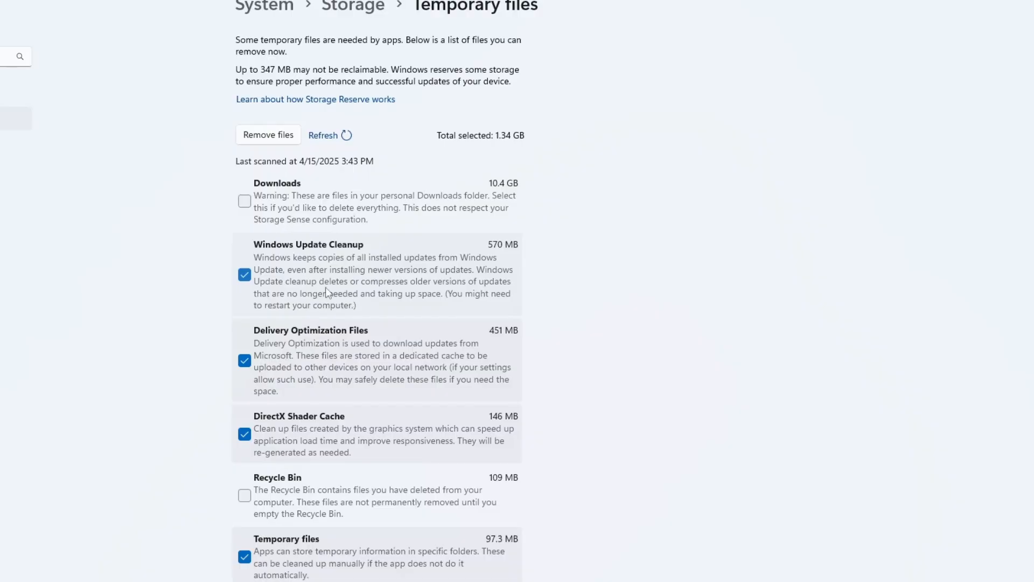
{"action": "left_click", "coordinate": [244, 200]}
{"action": "left_click", "coordinate": [244, 200]}
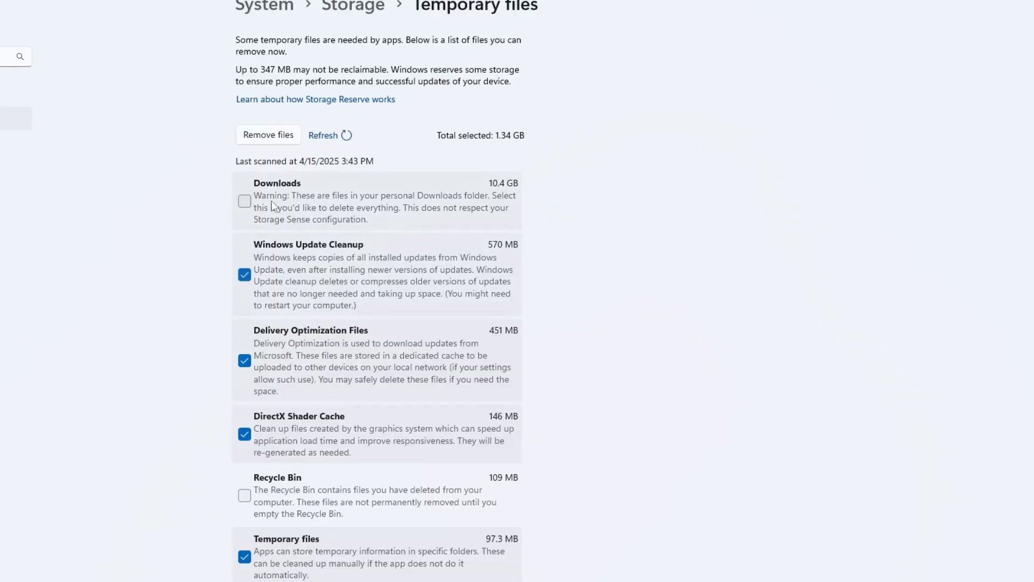
{"action": "scroll", "coordinate": [291, 201], "scroll_direction": "down", "scroll_amount": 2}
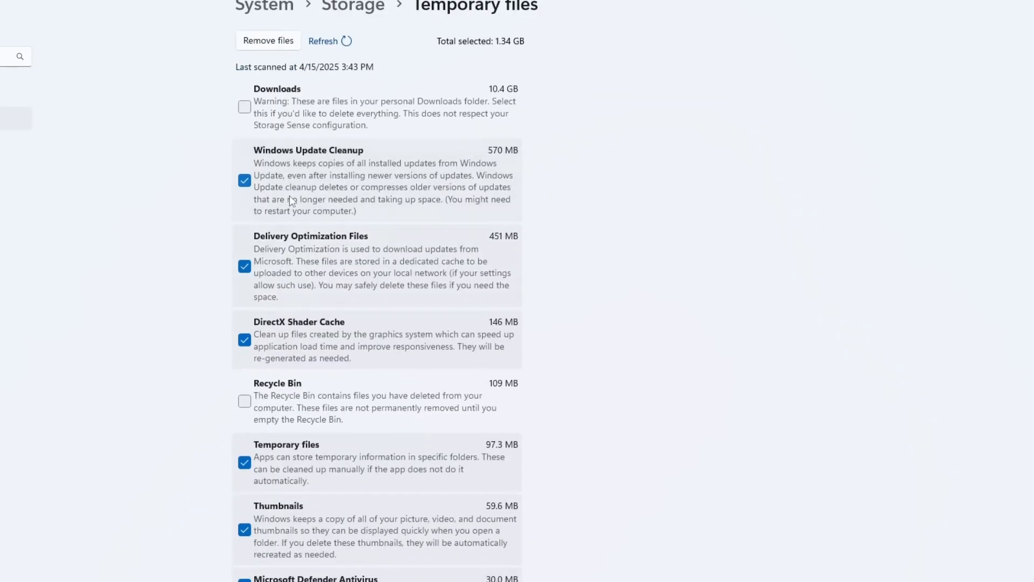
{"action": "scroll", "coordinate": [266, 186], "scroll_direction": "down", "scroll_amount": 4}
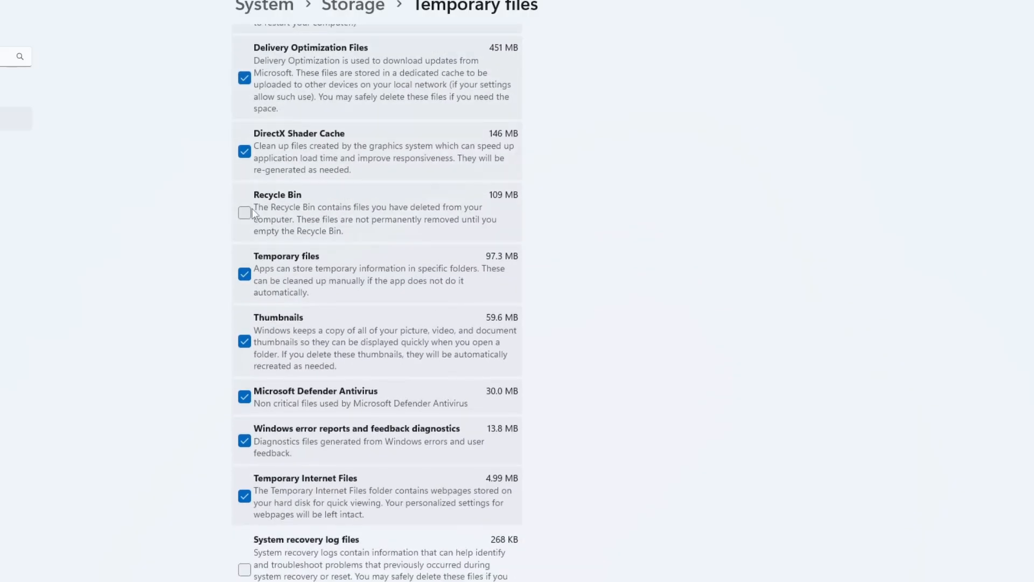
{"action": "left_click", "coordinate": [264, 214]}
{"action": "scroll", "coordinate": [281, 226], "scroll_direction": "down", "scroll_amount": 1}
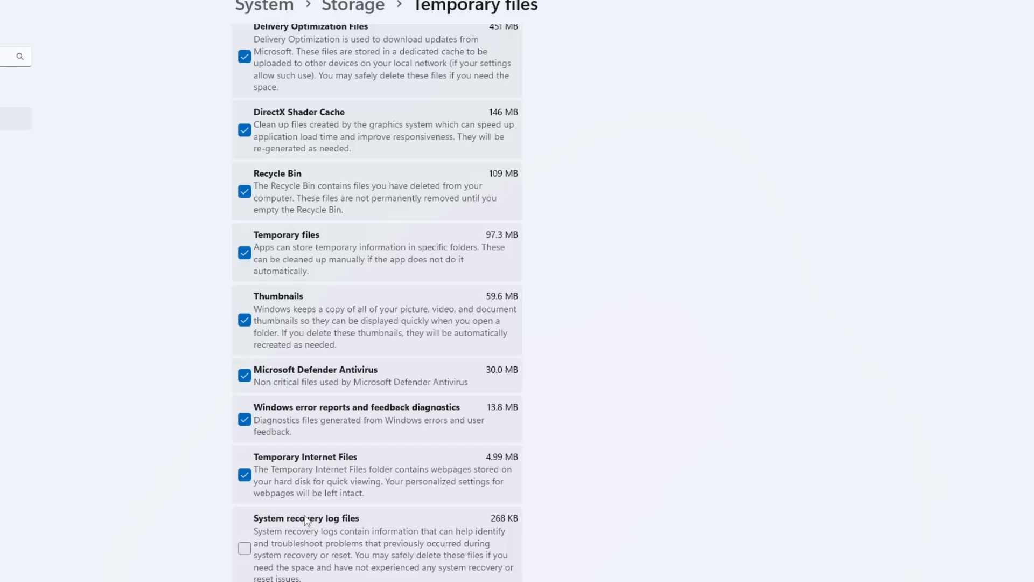
{"action": "scroll", "coordinate": [383, 543], "scroll_direction": "up", "scroll_amount": 5}
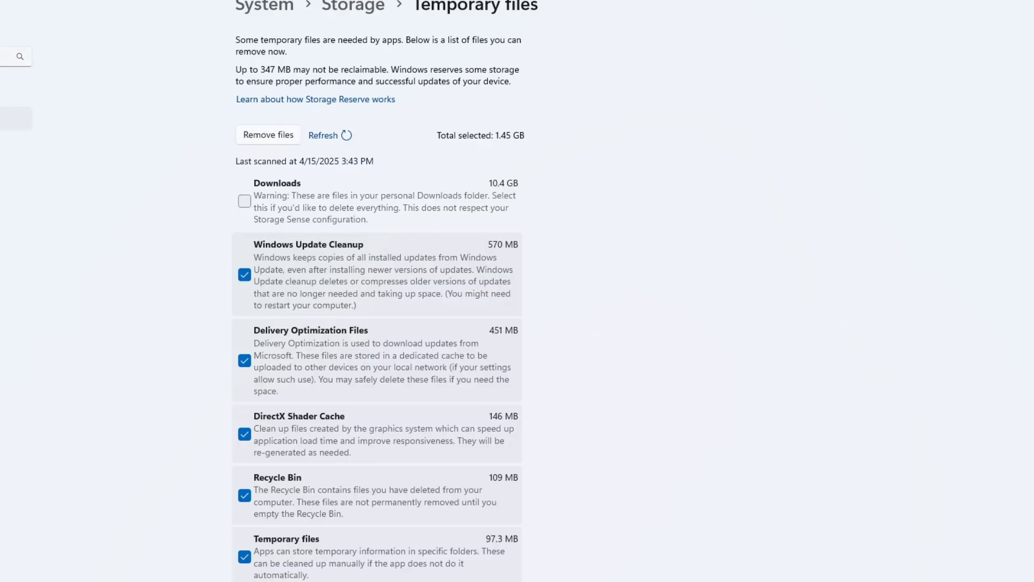
- Go back to Storage and review the installed apps, checking the modify and uninstall options for Amazon Appstore
{"action": "key", "text": "alt+Left"}
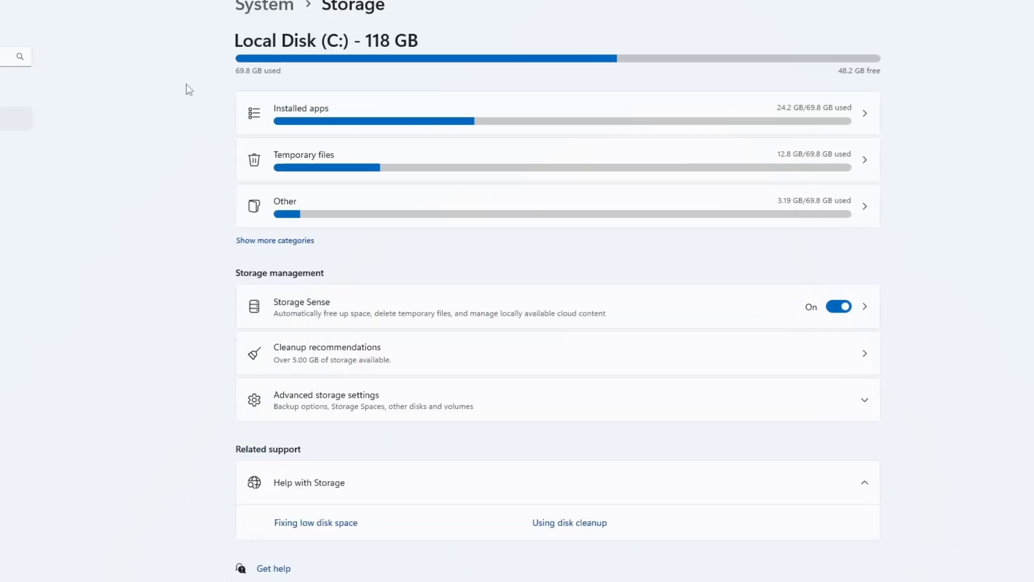
{"action": "left_click", "coordinate": [335, 116]}
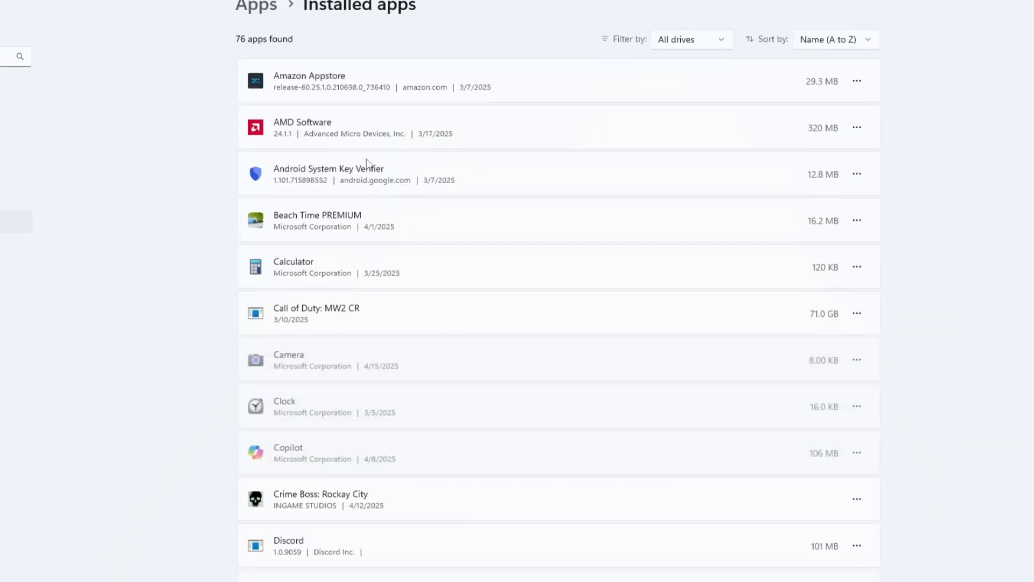
{"action": "scroll", "coordinate": [409, 183], "scroll_direction": "down", "scroll_amount": 10}
{"action": "scroll", "coordinate": [439, 221], "scroll_direction": "up", "scroll_amount": 10}
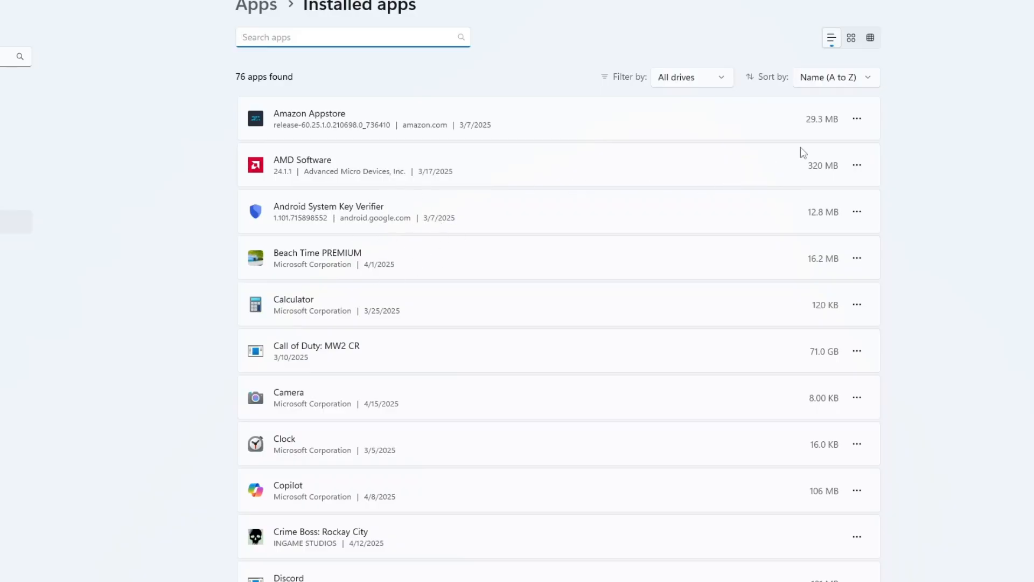
{"action": "left_click", "coordinate": [858, 119]}
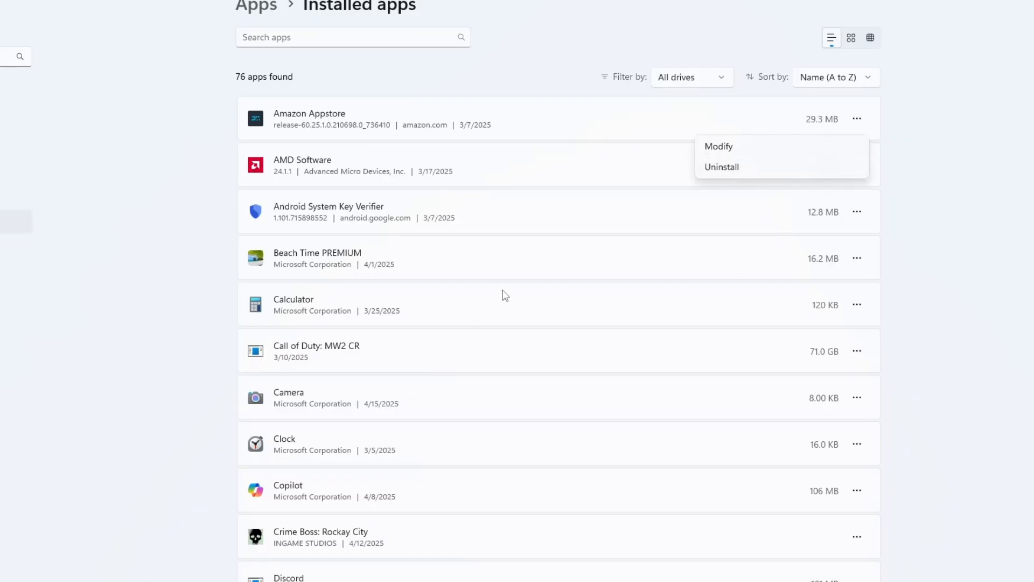
{"action": "left_click", "coordinate": [867, 318]}
{"action": "scroll", "coordinate": [771, 358], "scroll_direction": "down", "scroll_amount": 4}
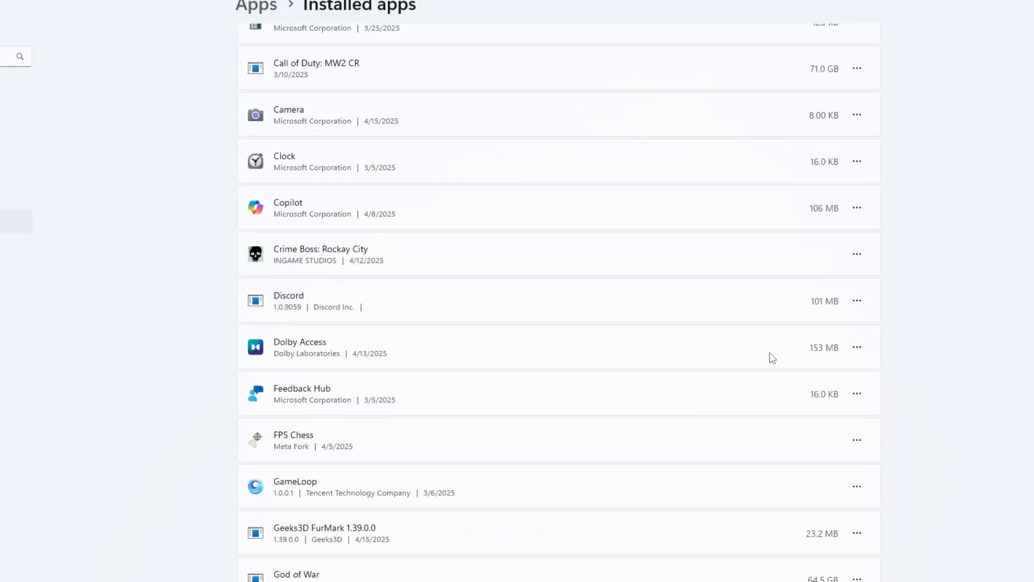
{"action": "scroll", "coordinate": [701, 353], "scroll_direction": "up", "scroll_amount": 4}
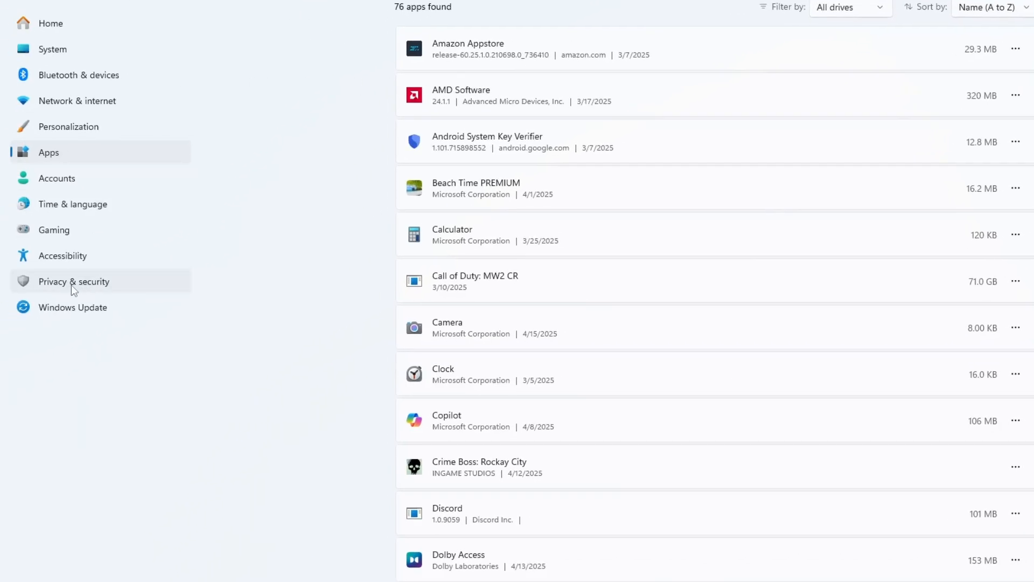
- Open the Location page of the privacy and security settings and clear the device's location history
{"action": "left_click", "coordinate": [70, 290]}
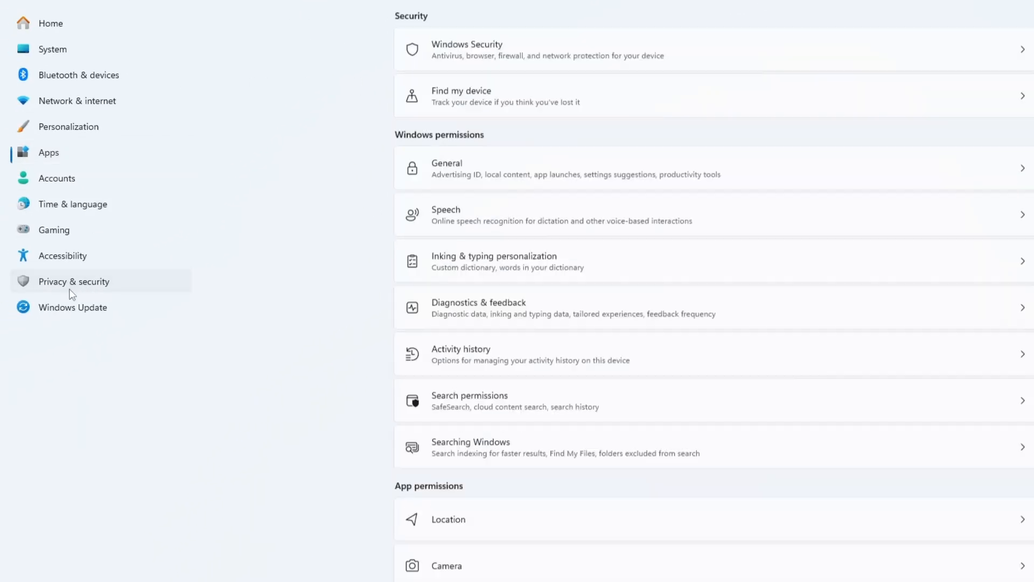
{"action": "scroll", "coordinate": [574, 286], "scroll_direction": "down", "scroll_amount": 3}
{"action": "scroll", "coordinate": [494, 294], "scroll_direction": "down", "scroll_amount": 3}
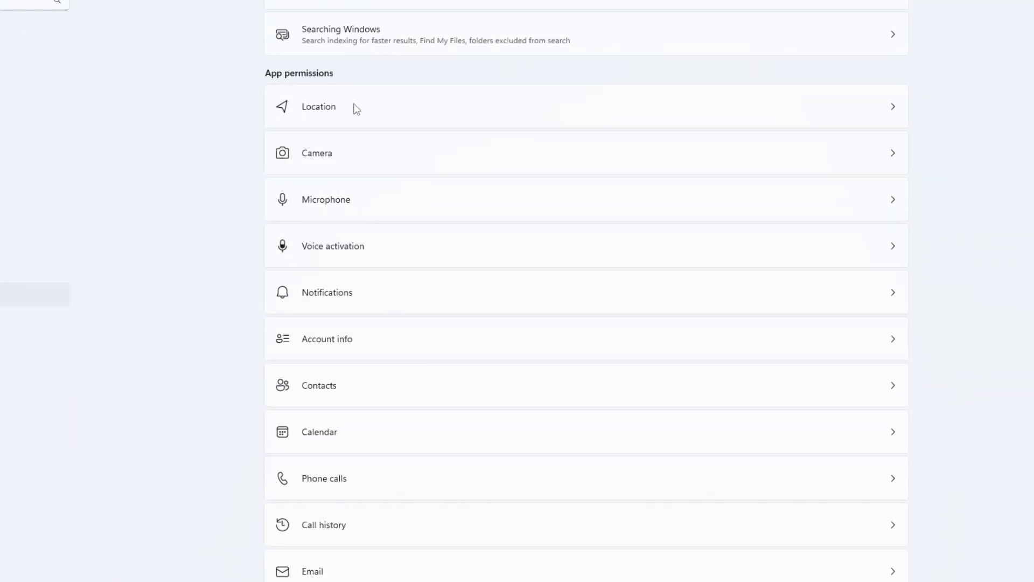
{"action": "left_click", "coordinate": [360, 107]}
{"action": "scroll", "coordinate": [404, 162], "scroll_direction": "down", "scroll_amount": 2}
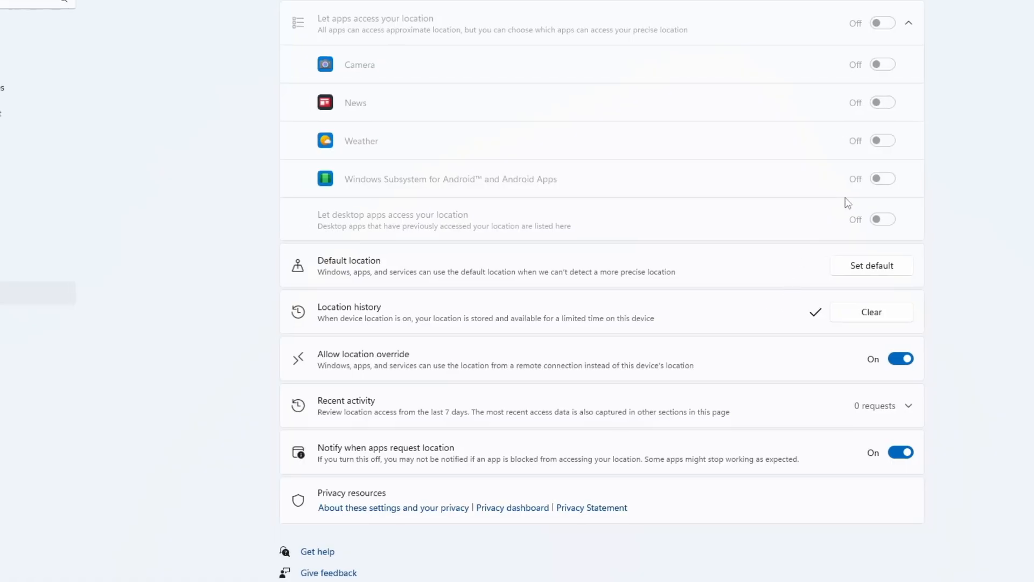
- Run the wsreset command to reset the Microsoft Store cache, and close the Store and Settings windows
{"action": "left_click", "coordinate": [396, 566]}
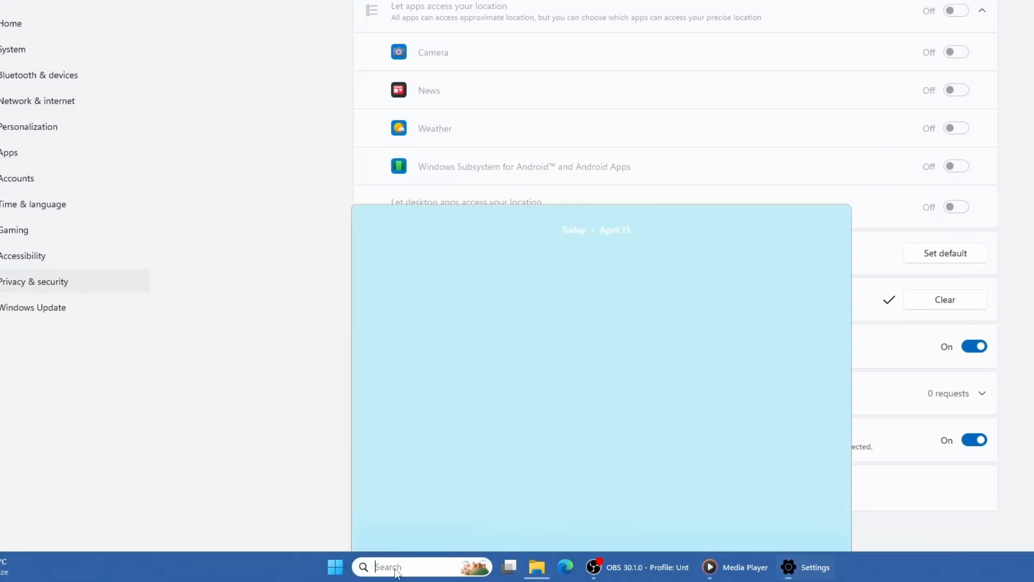
{"action": "type", "text": "wsreset"}
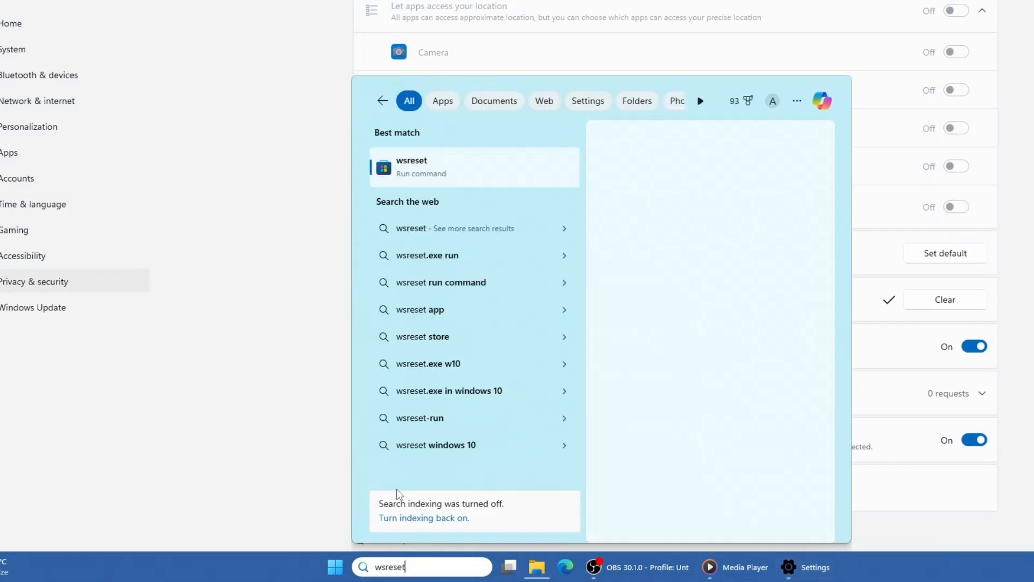
{"action": "left_click", "coordinate": [422, 166]}
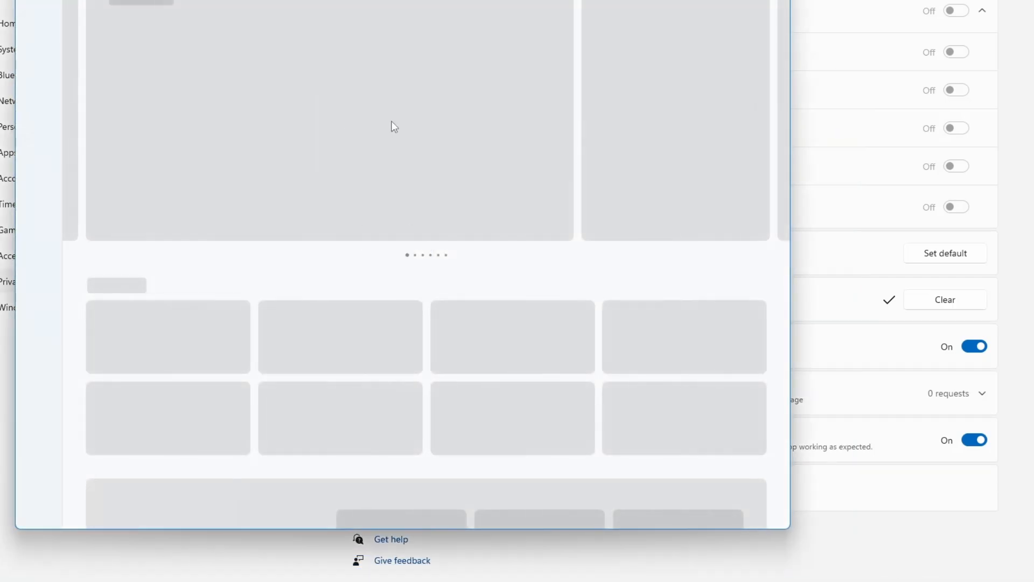
{"action": "key", "text": "alt+F4"}
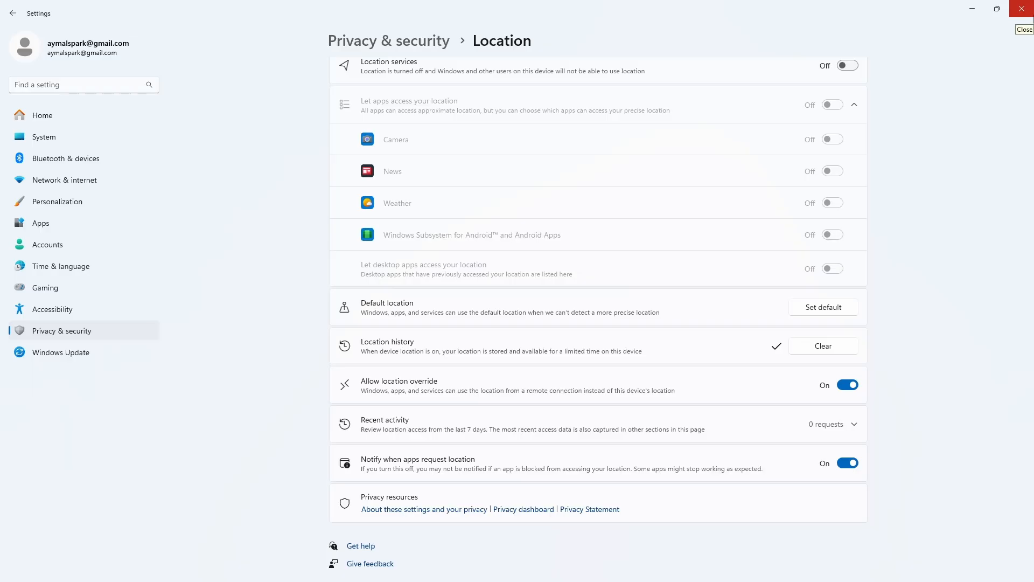
{"action": "left_click", "coordinate": [1022, 9]}
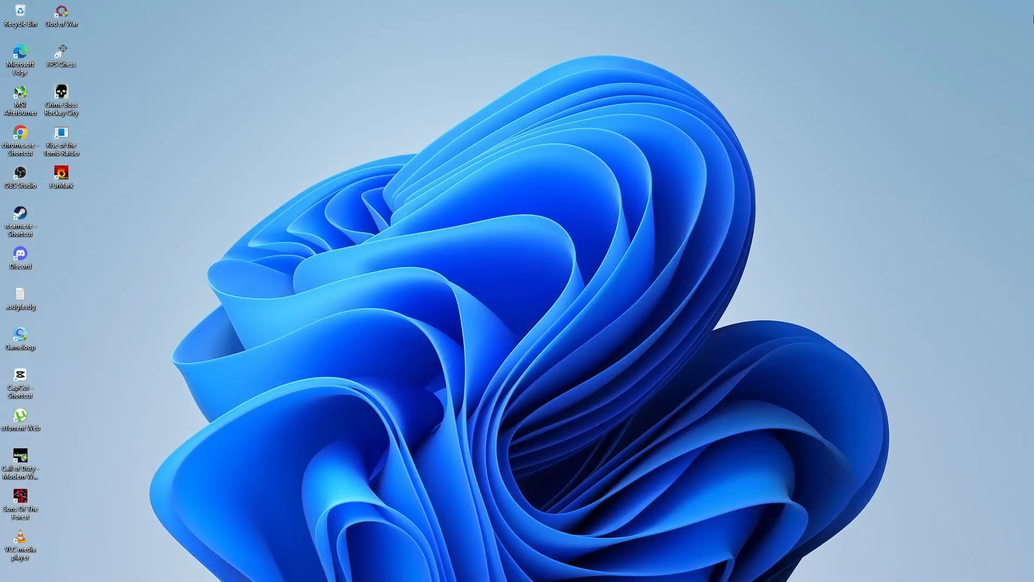
- Switch to Chrome and open the Delete browsing data dialog from its privacy and security settings
{"action": "double_click", "coordinate": [18, 134]}
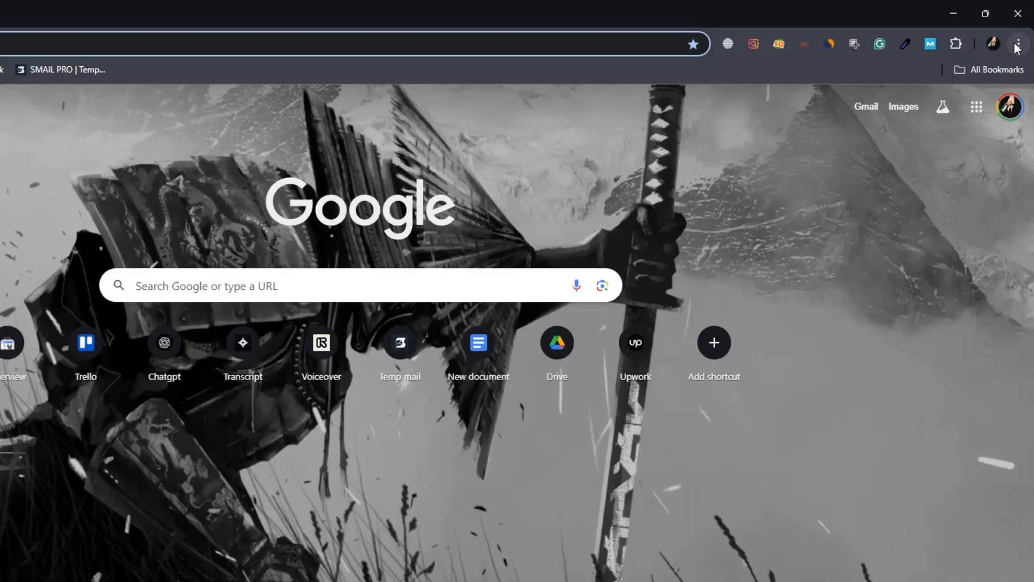
{"action": "left_click", "coordinate": [1021, 40]}
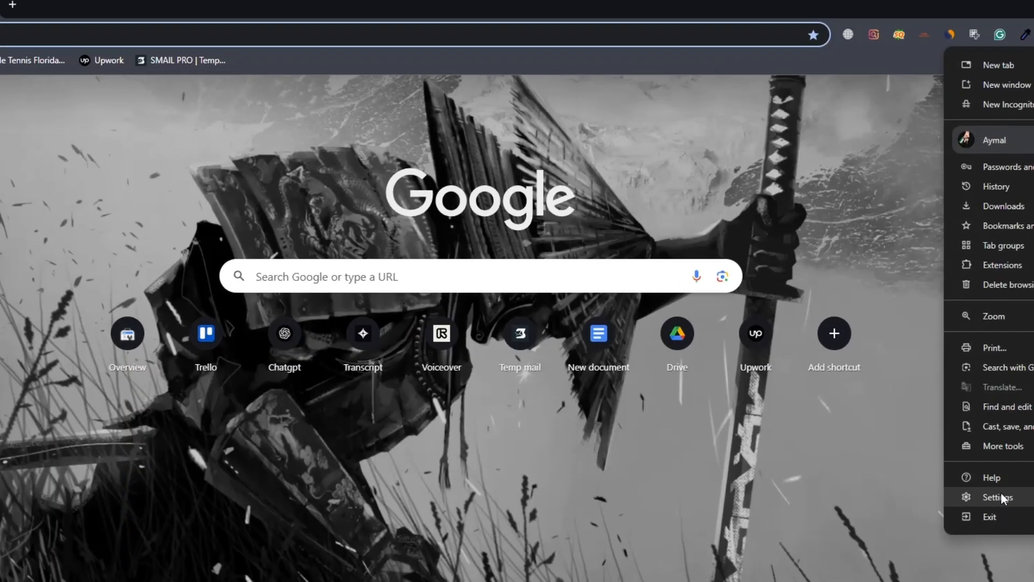
{"action": "left_click", "coordinate": [879, 506]}
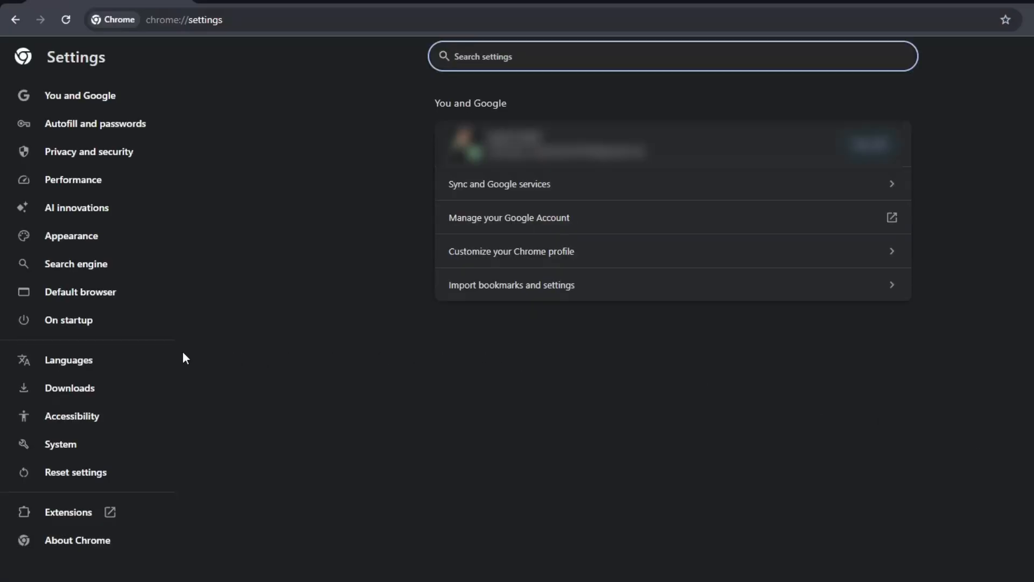
{"action": "left_click", "coordinate": [94, 153]}
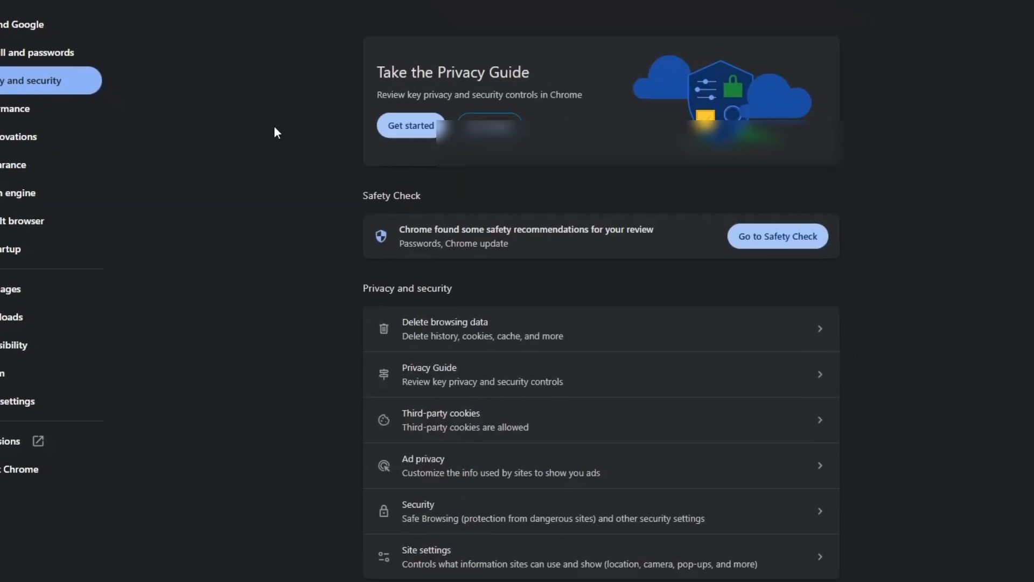
{"action": "left_click", "coordinate": [422, 275]}
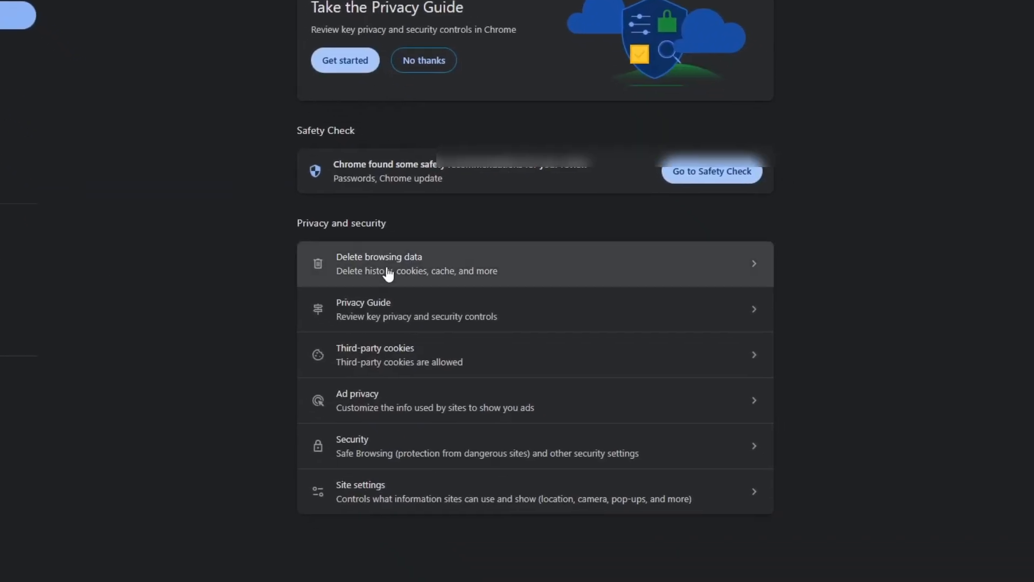
- In the advanced deletion options, set the time range to All time and include autofill form data, site settings and hosted app data
{"action": "left_click", "coordinate": [610, 80]}
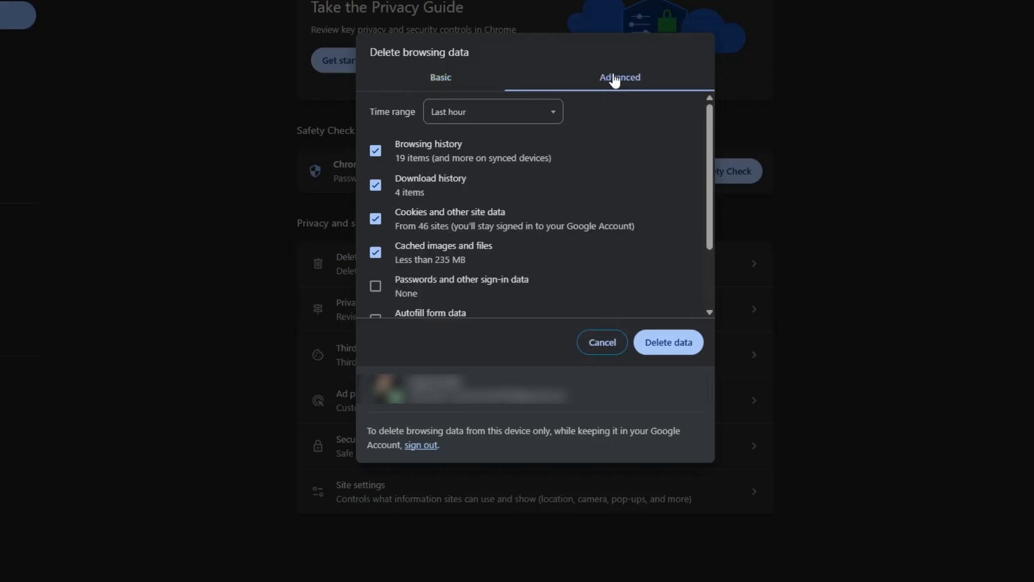
{"action": "left_click", "coordinate": [503, 115]}
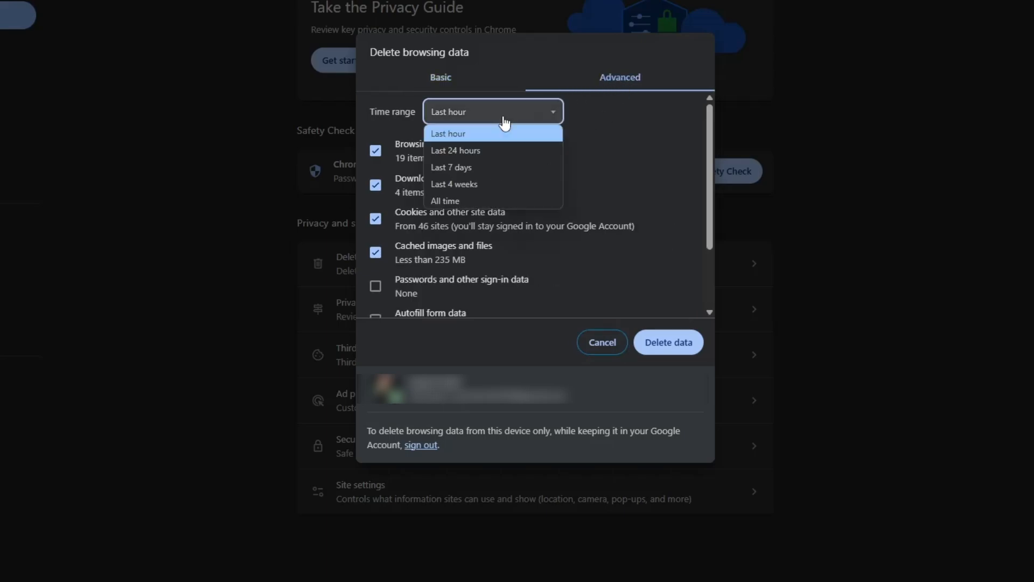
{"action": "left_click", "coordinate": [456, 201]}
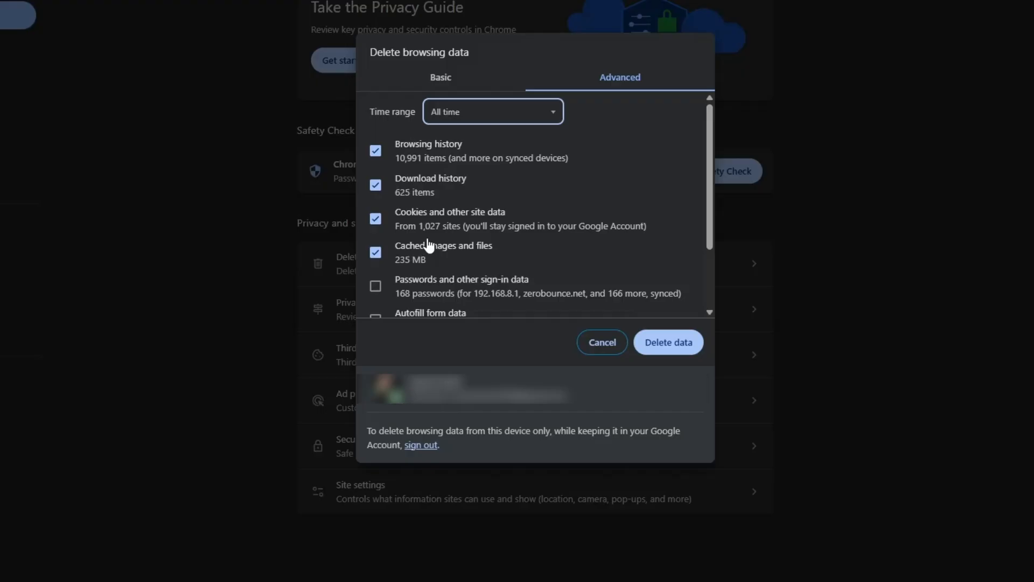
{"action": "scroll", "coordinate": [429, 245], "scroll_direction": "down", "scroll_amount": 2}
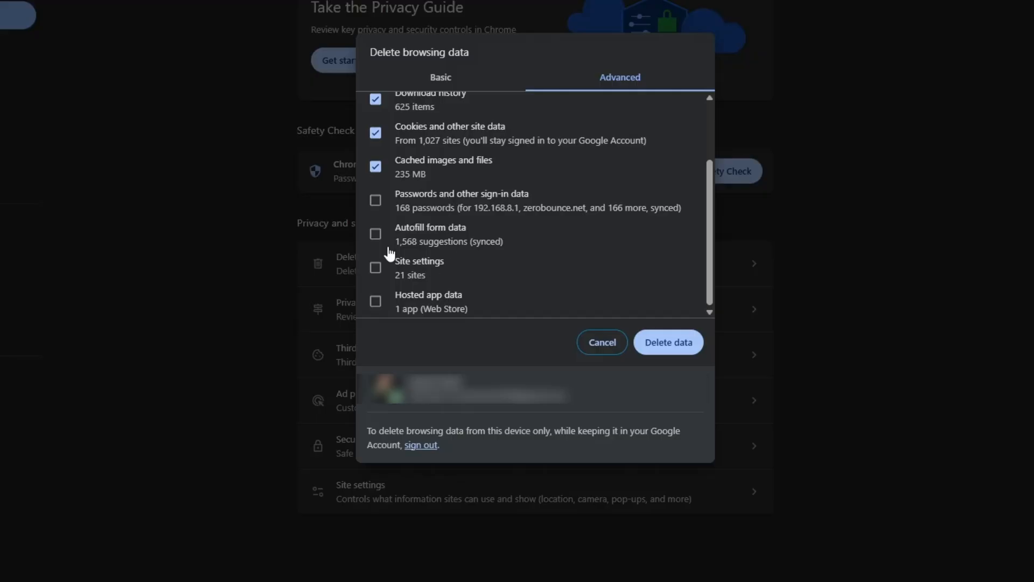
{"action": "left_click", "coordinate": [377, 235]}
{"action": "left_click", "coordinate": [377, 269]}
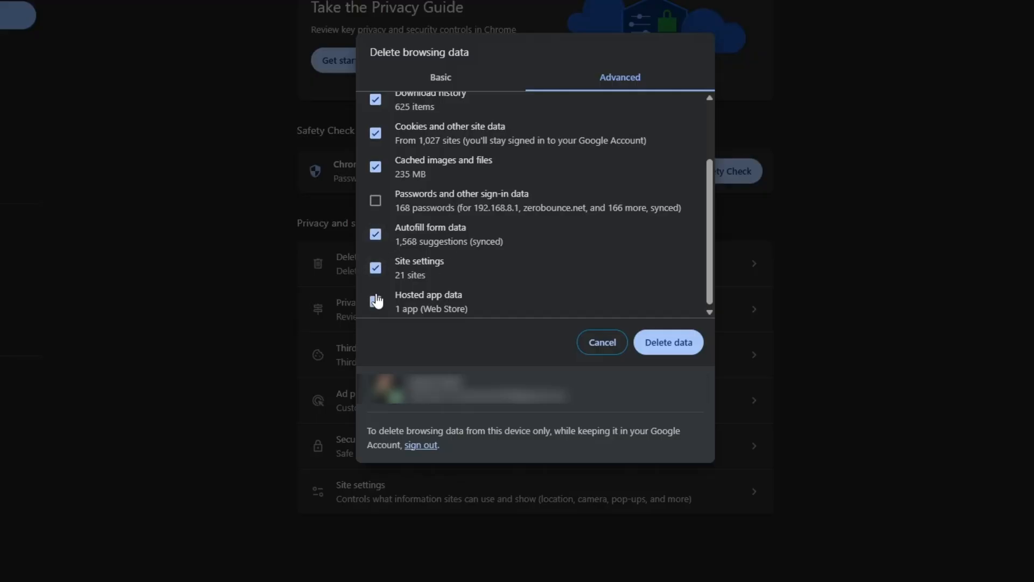
{"action": "left_click", "coordinate": [375, 301]}
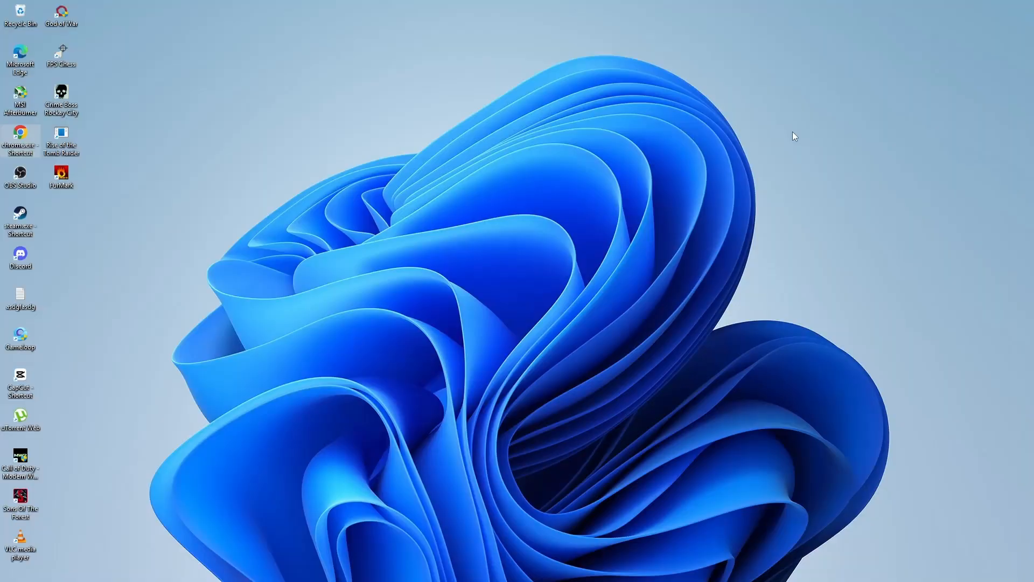
- Open the user's temporary files folder by running %temp%
{"action": "mouse_move", "coordinate": [253, 570]}
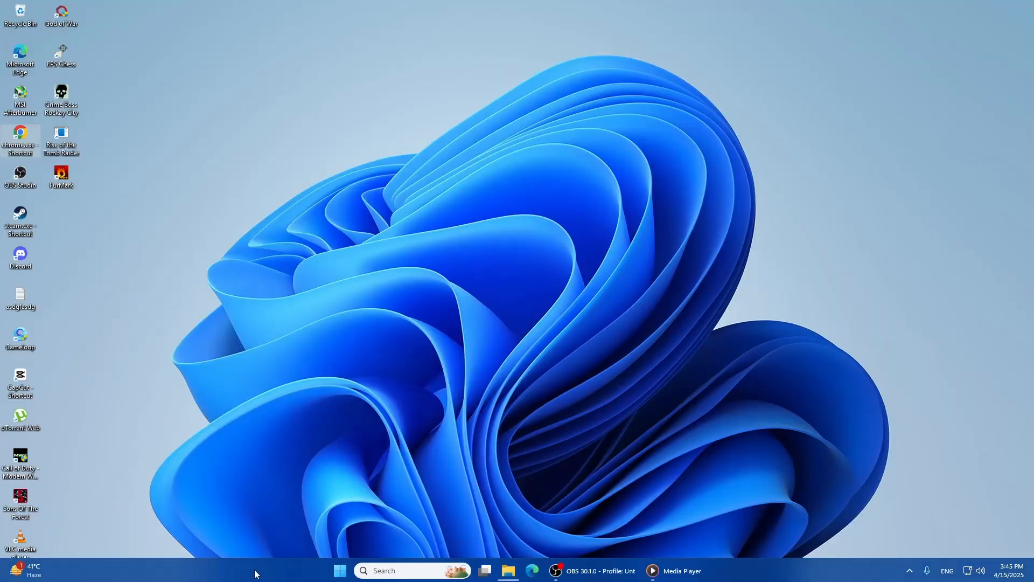
{"action": "right_click", "coordinate": [340, 568]}
{"action": "left_click", "coordinate": [314, 510]}
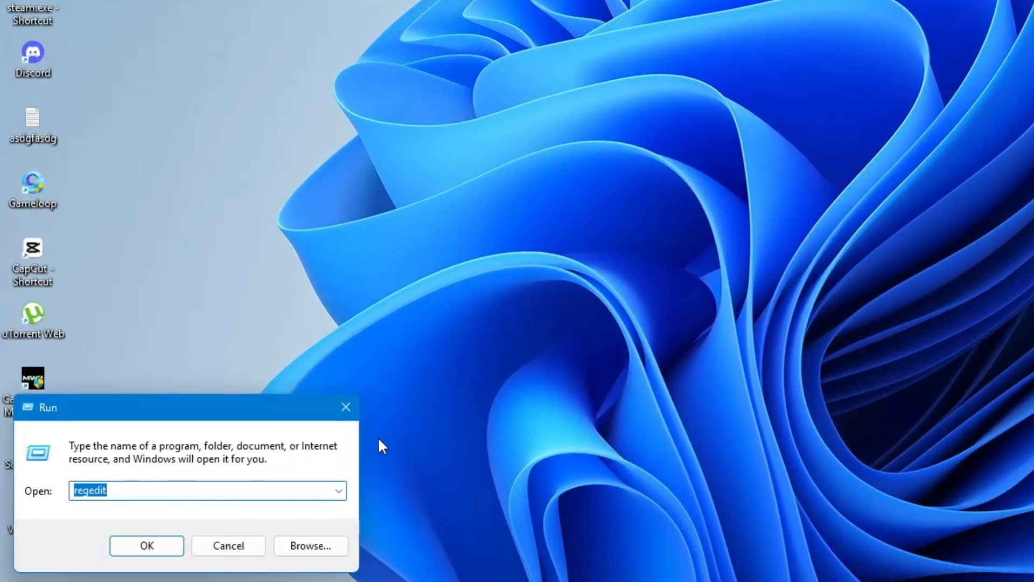
{"action": "type", "text": "%temp%"}
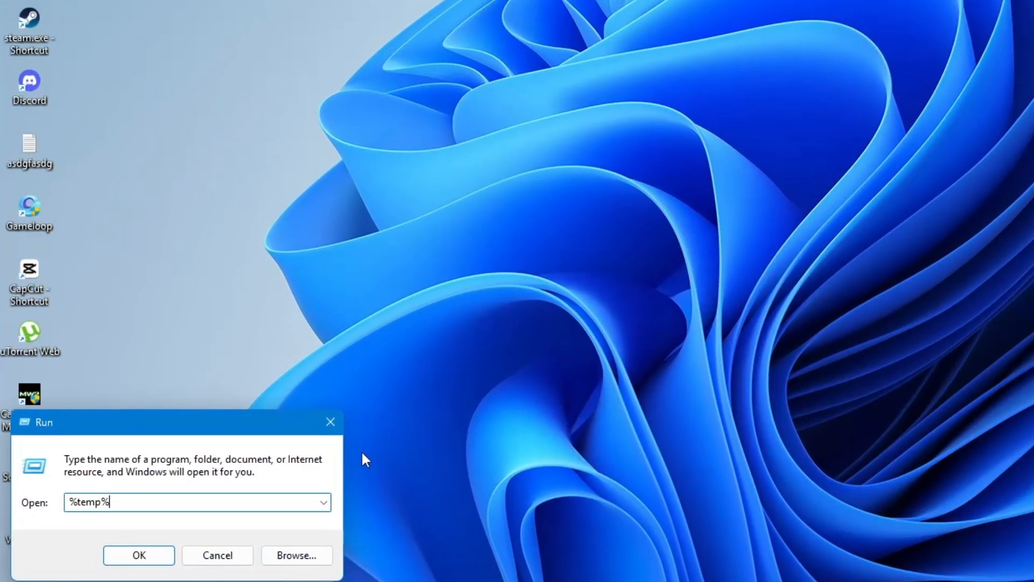
{"action": "key", "text": "Return"}
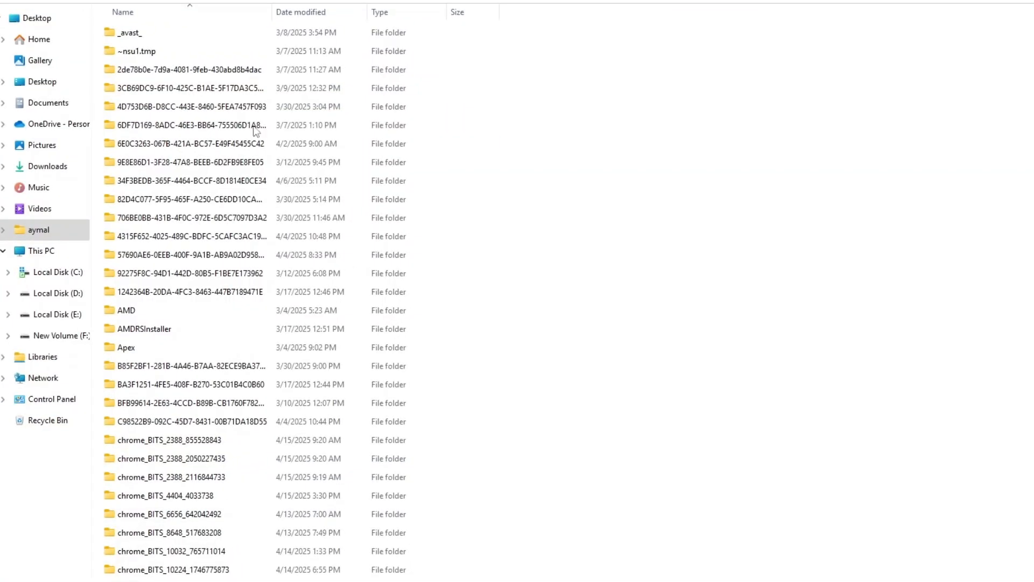
- Select all files and folders in the user's temporary files folder and look through the selection
{"action": "left_click", "coordinate": [316, 202]}
{"action": "key", "text": "ctrl+a"}
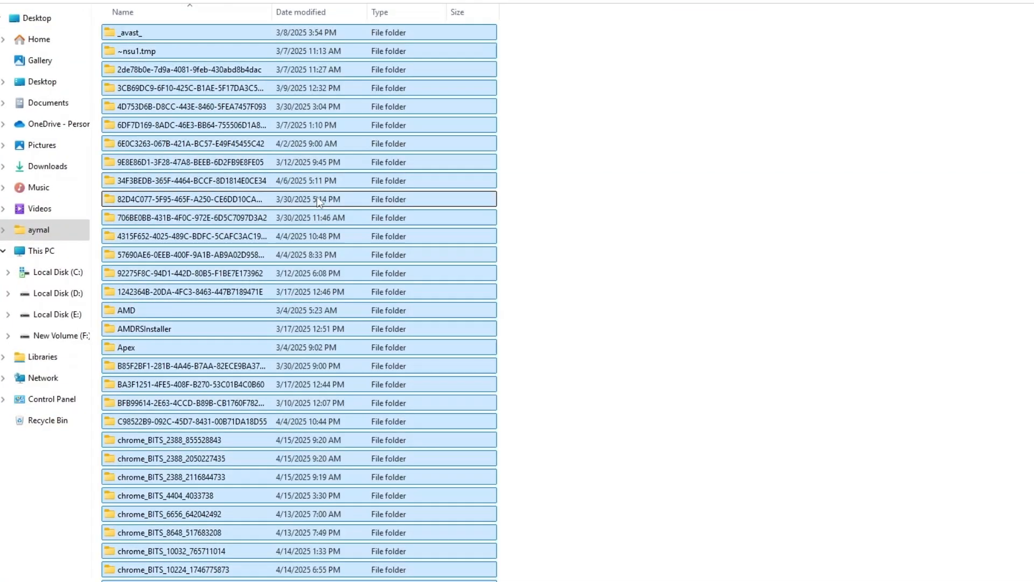
{"action": "scroll", "coordinate": [320, 197], "scroll_direction": "down", "scroll_amount": 20}
{"action": "scroll", "coordinate": [318, 195], "scroll_direction": "up", "scroll_amount": 19}
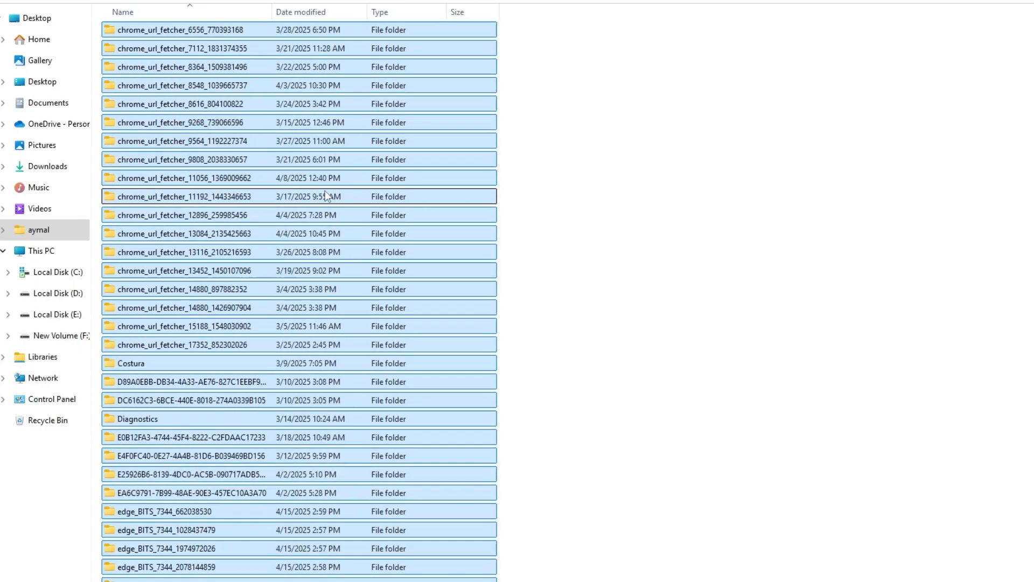
{"action": "scroll", "coordinate": [337, 187], "scroll_direction": "up", "scroll_amount": 1}
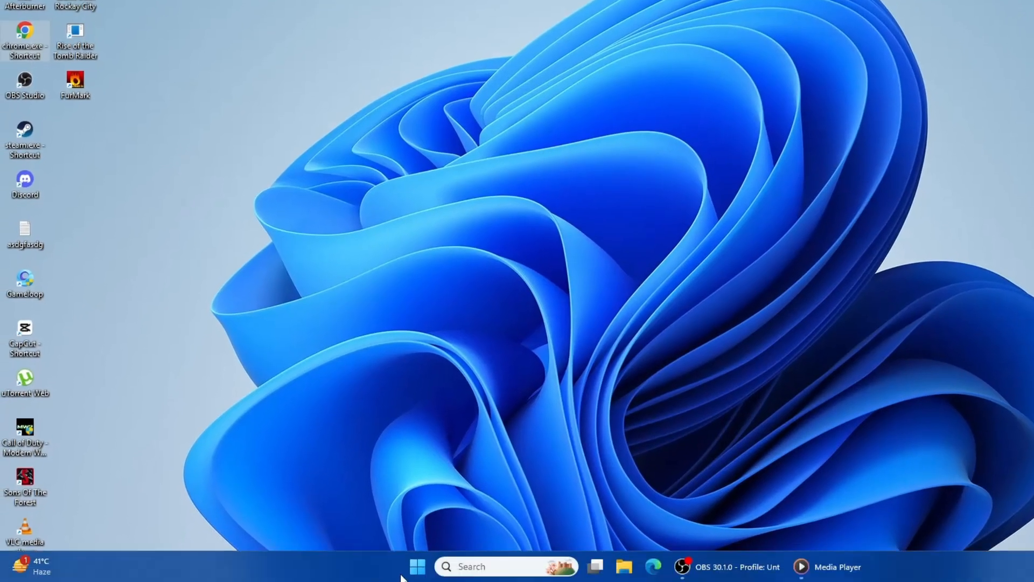
- Open the Windows Temp folder by running temp, and grant permission to access it
{"action": "right_click", "coordinate": [414, 569]}
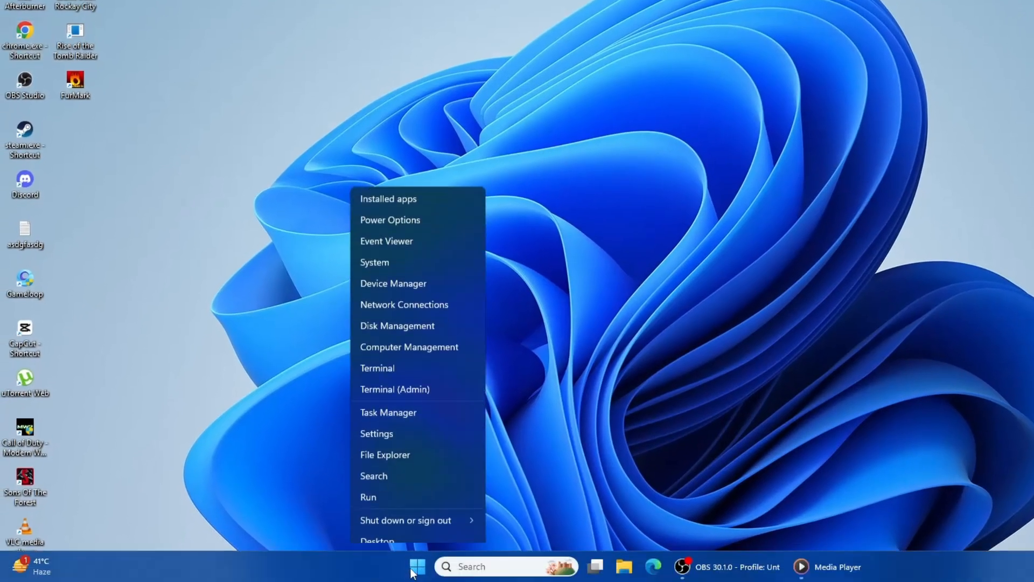
{"action": "left_click", "coordinate": [381, 491]}
{"action": "type", "text": "t"}
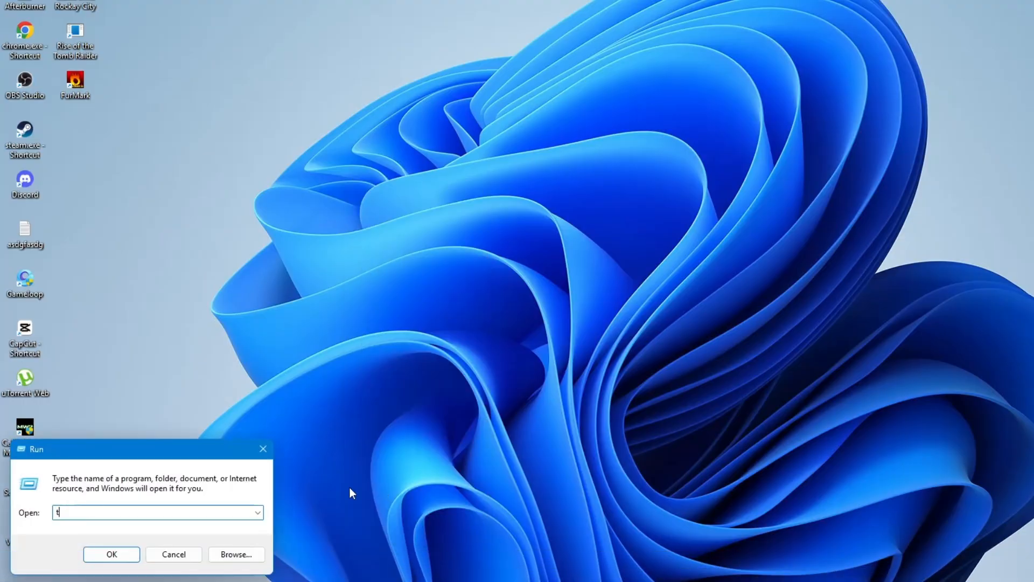
{"action": "type", "text": "emp"}
{"action": "key", "text": "Return"}
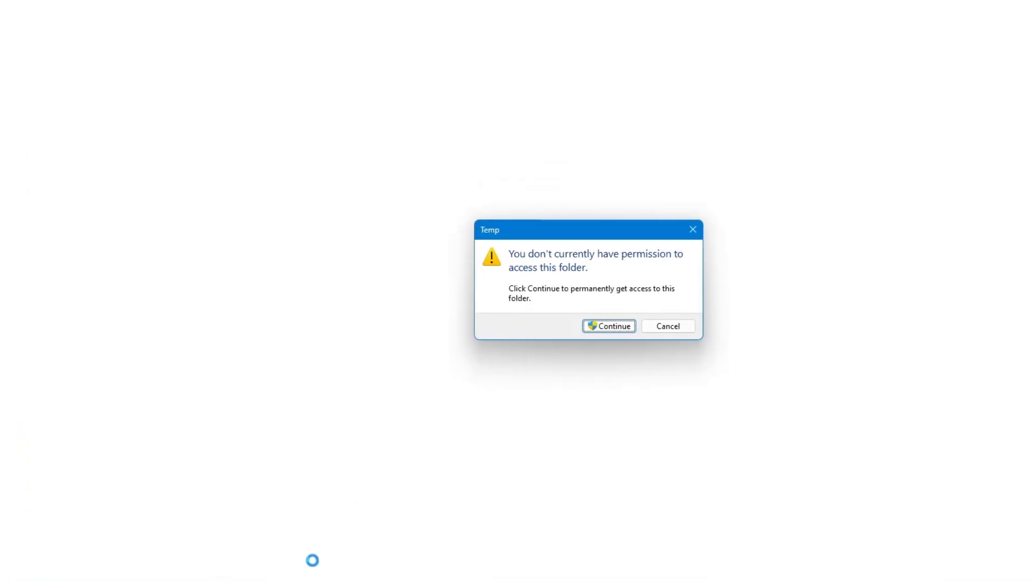
{"action": "left_click", "coordinate": [606, 353]}
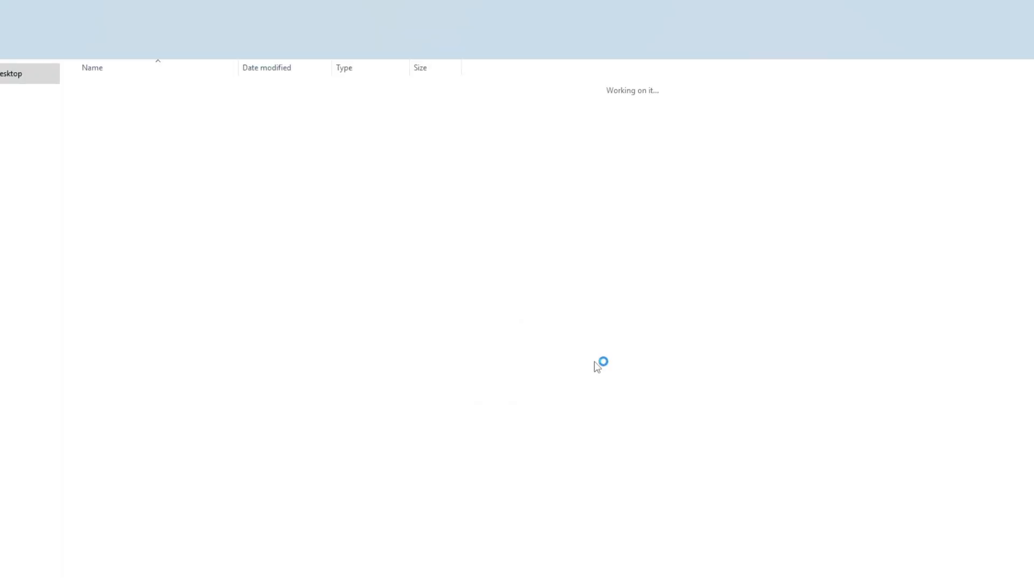
- Select everything in the Windows Temp folder, look through the selection and close the folder window
{"action": "left_click", "coordinate": [345, 236]}
{"action": "key", "text": "ctrl+a"}
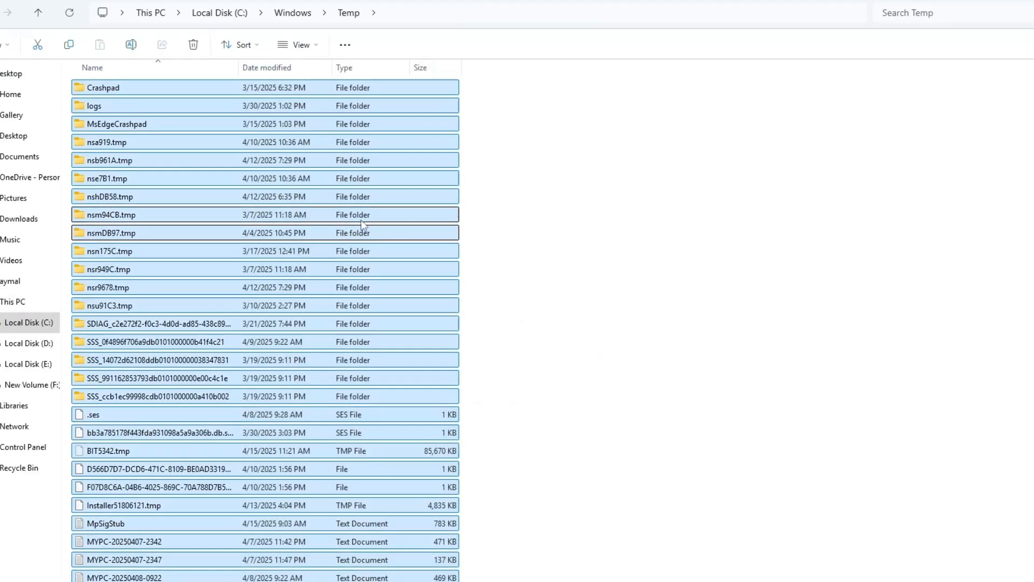
{"action": "scroll", "coordinate": [296, 255], "scroll_direction": "down", "scroll_amount": 10}
{"action": "scroll", "coordinate": [295, 255], "scroll_direction": "up", "scroll_amount": 6}
{"action": "scroll", "coordinate": [296, 254], "scroll_direction": "up", "scroll_amount": 5}
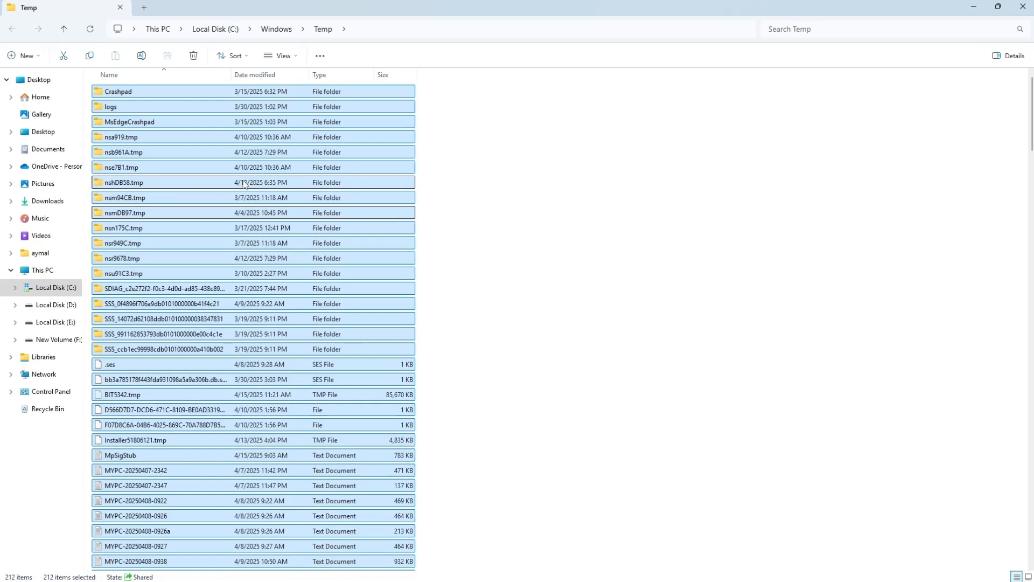
{"action": "left_click", "coordinate": [1020, 8]}
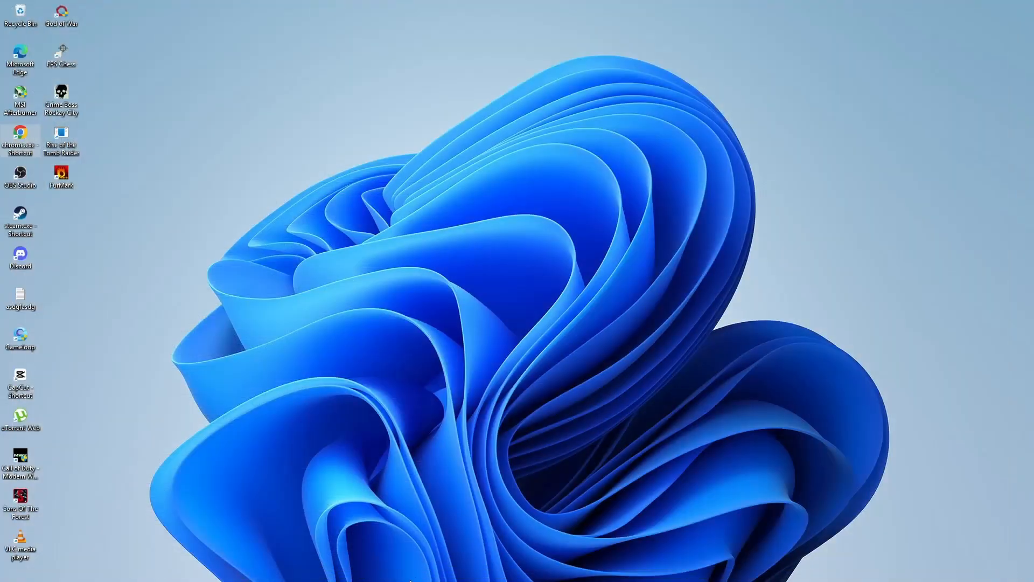
- Search for cmd, open Command Prompt as administrator and reposition its window on the desktop
{"action": "key", "text": "super+s"}
{"action": "type", "text": "cmd"}
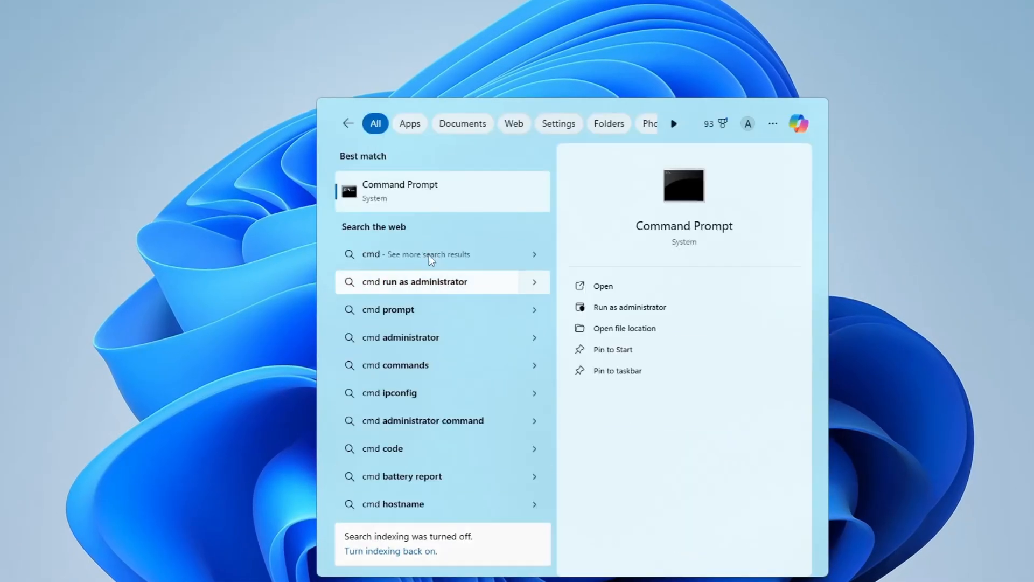
{"action": "right_click", "coordinate": [409, 189]}
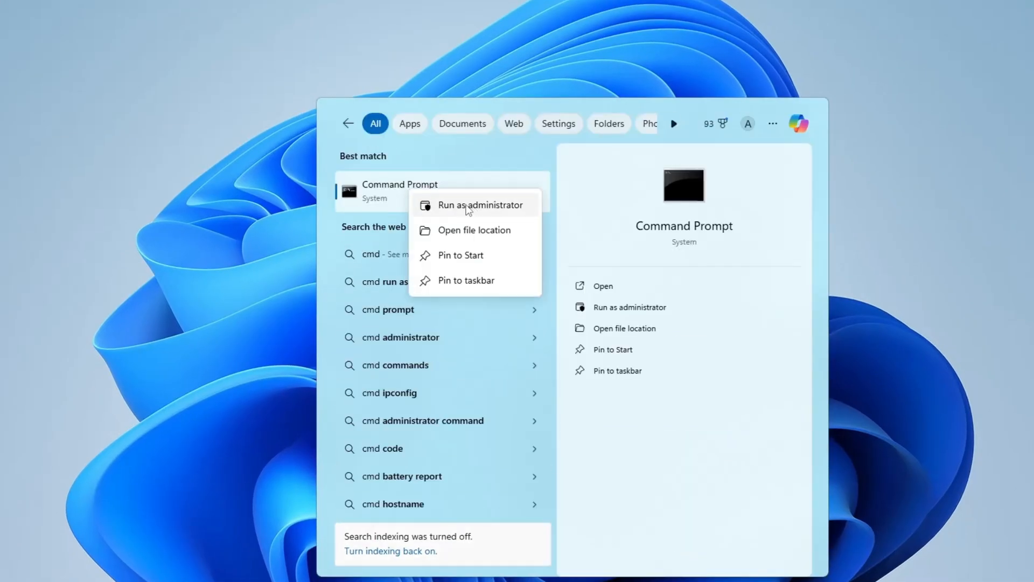
{"action": "left_click", "coordinate": [465, 206]}
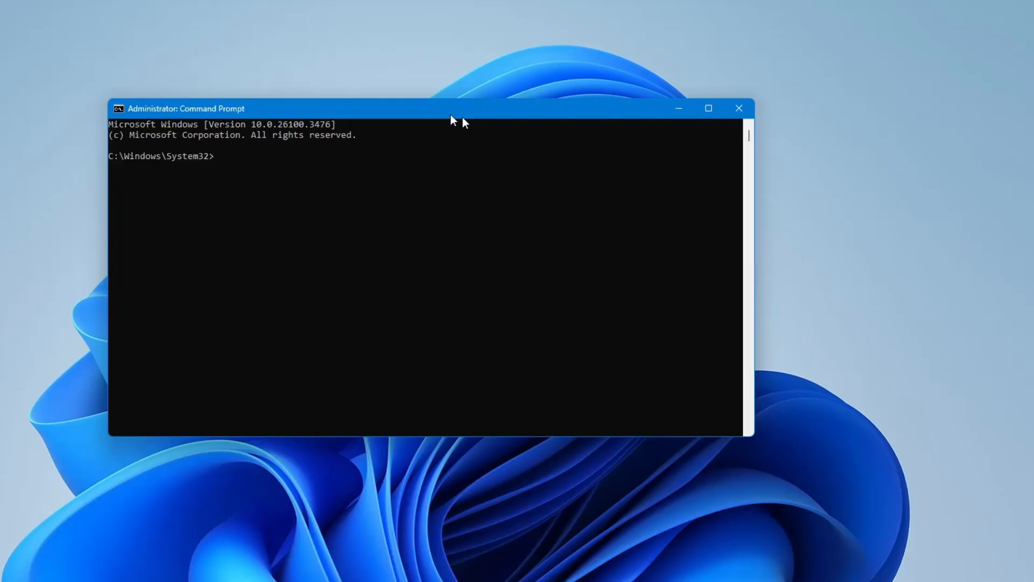
{"action": "left_click_drag", "start_coordinate": [451, 116], "coordinate": [505, 139]}
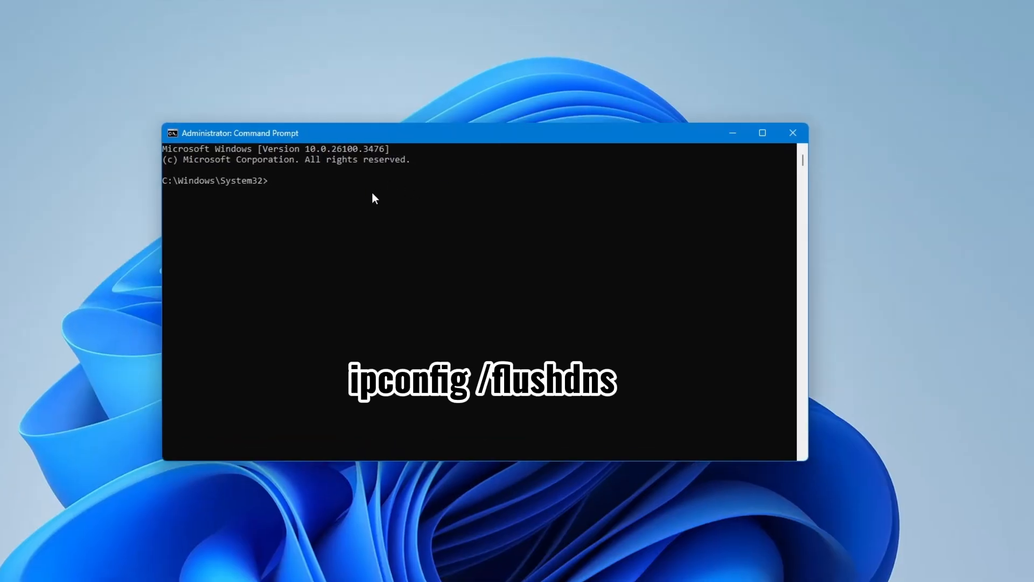
- Flush the DNS cache with ipconfig /flushdns, and close Command Prompt with the exit command
{"action": "type", "text": "ipconfig /flushdns"}
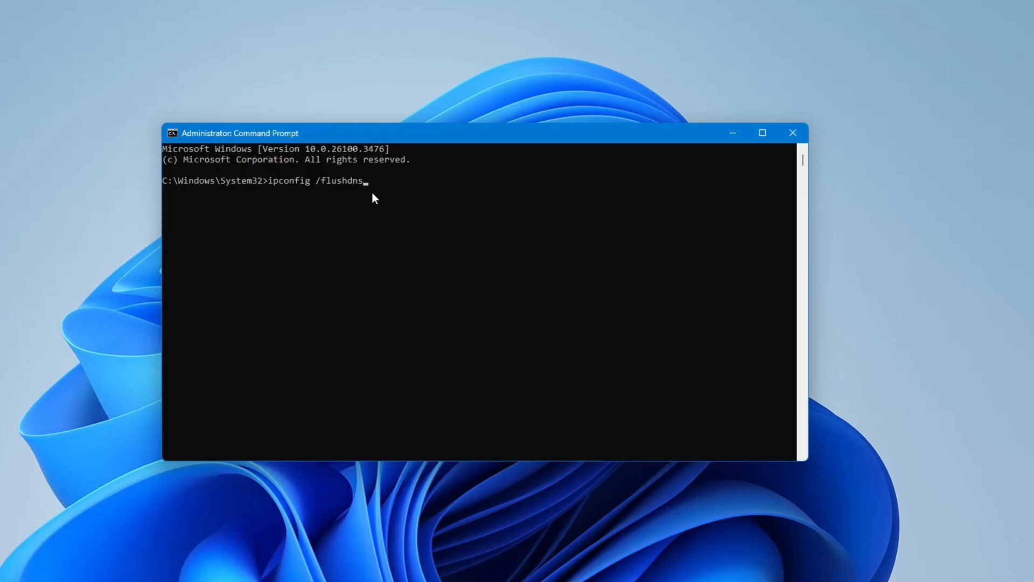
{"action": "key", "text": "Return"}
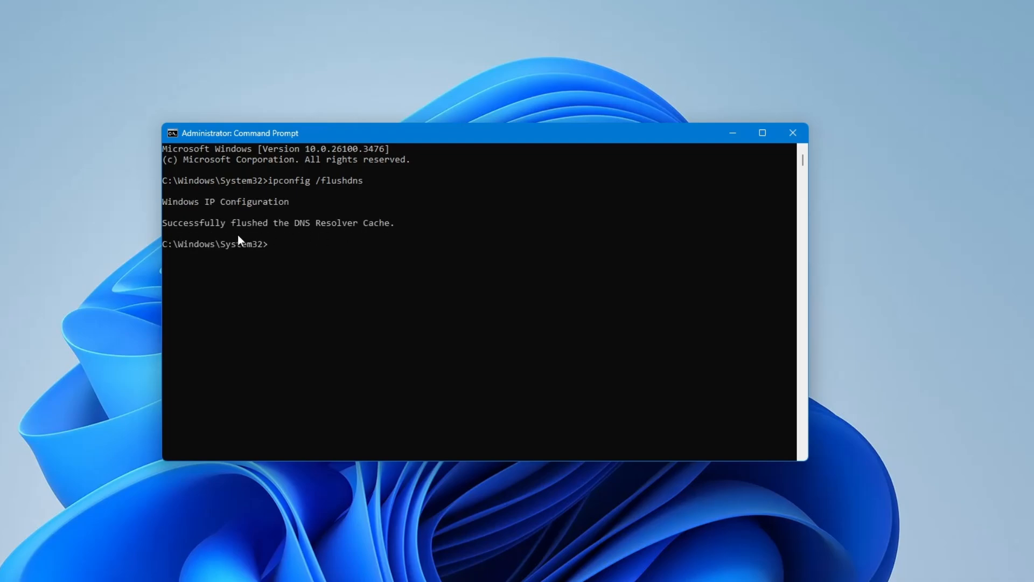
{"action": "type", "text": "exit"}
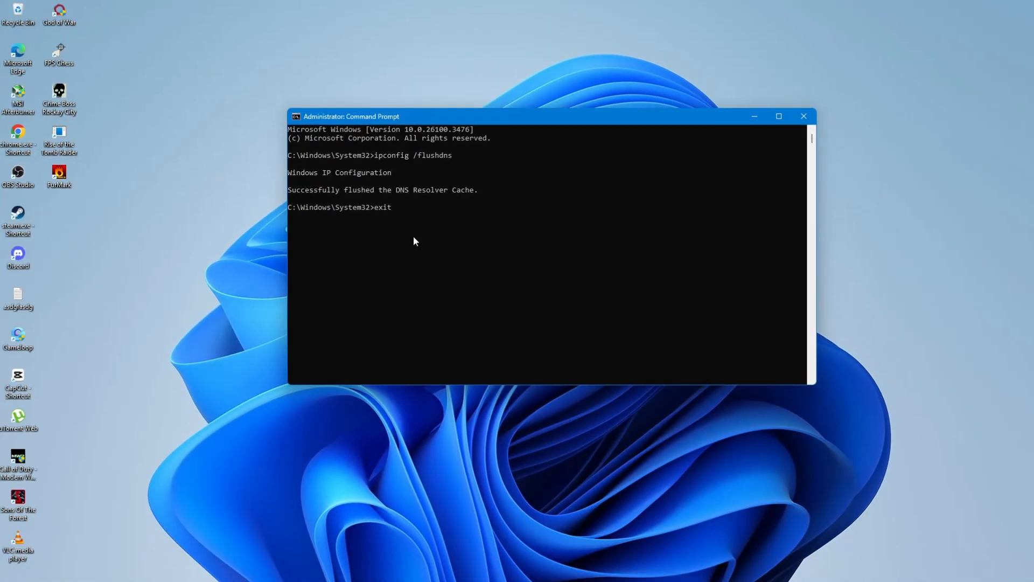
{"action": "key", "text": "Return"}
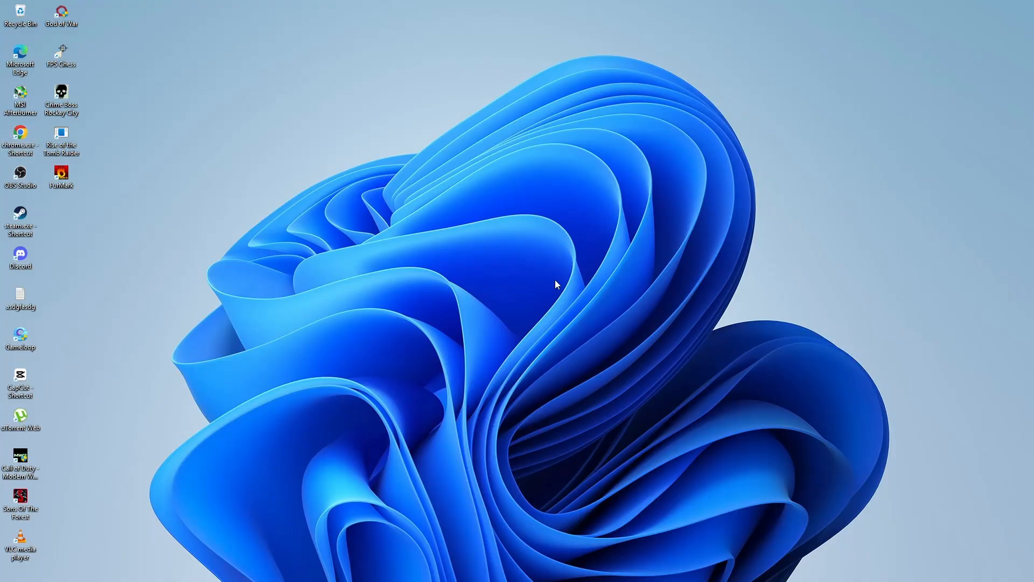
- Look at the Restart option among the PC's power options and dismiss them without restarting
{"action": "left_click", "coordinate": [340, 569]}
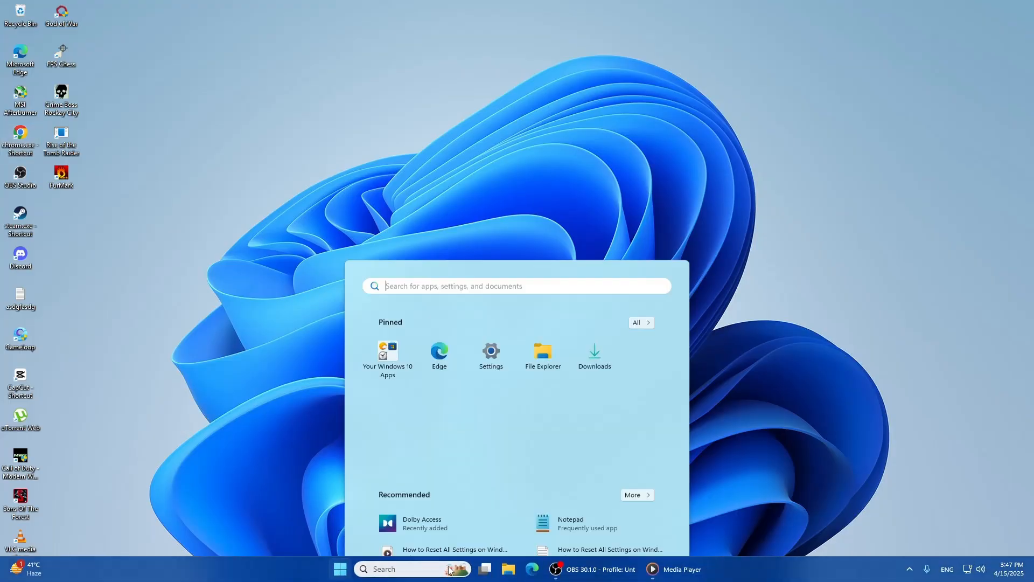
{"action": "left_click", "coordinate": [650, 532]}
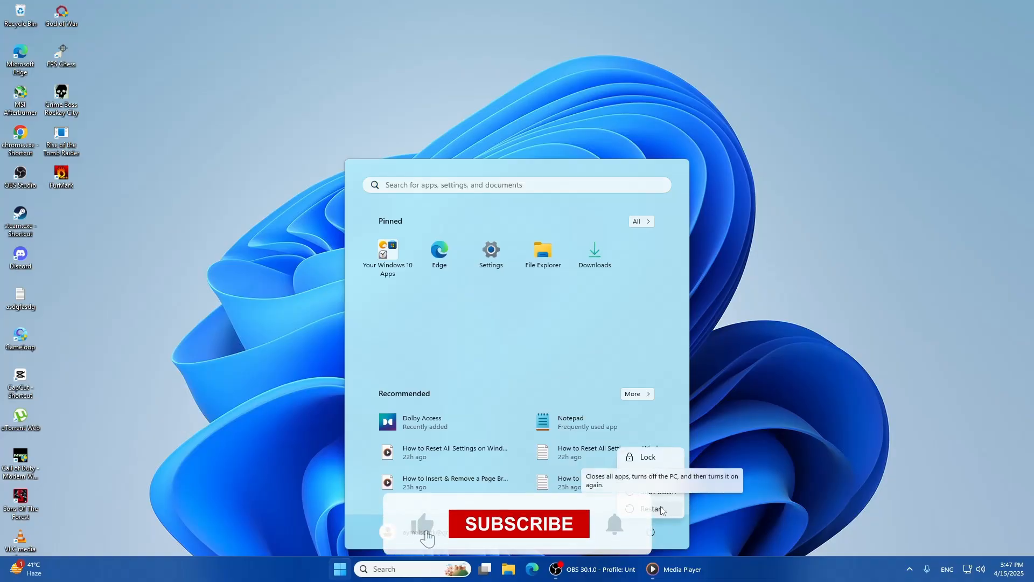
{"action": "left_click", "coordinate": [844, 358]}
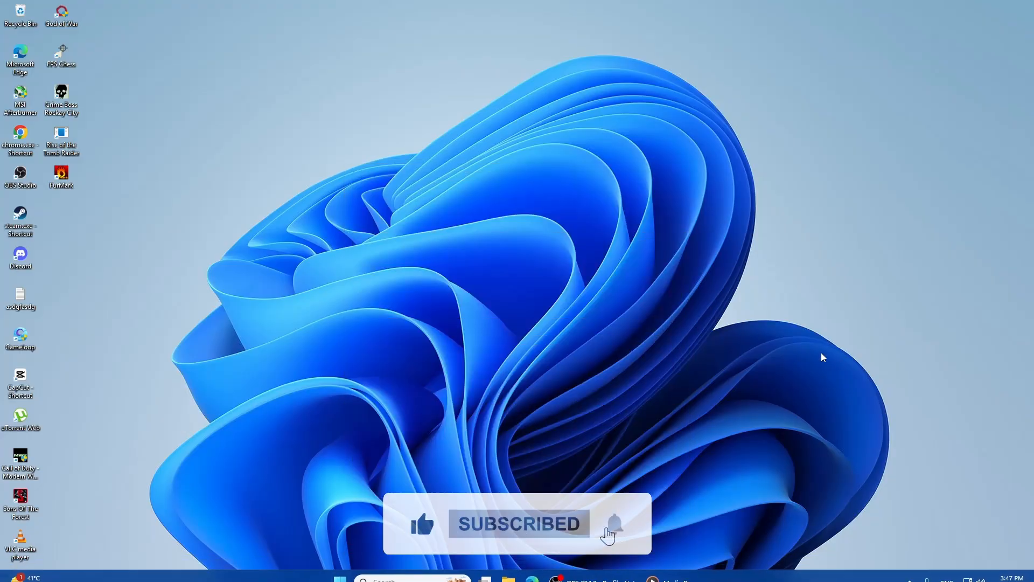